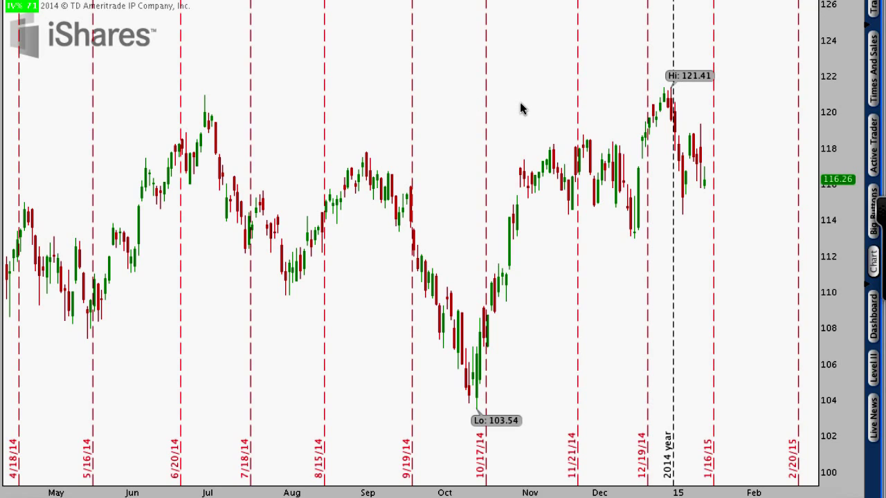
mouse_move(332, 127)
mouse_down()
mouse_move(69, 2)
mouse_move(42, 7)
mouse_up()
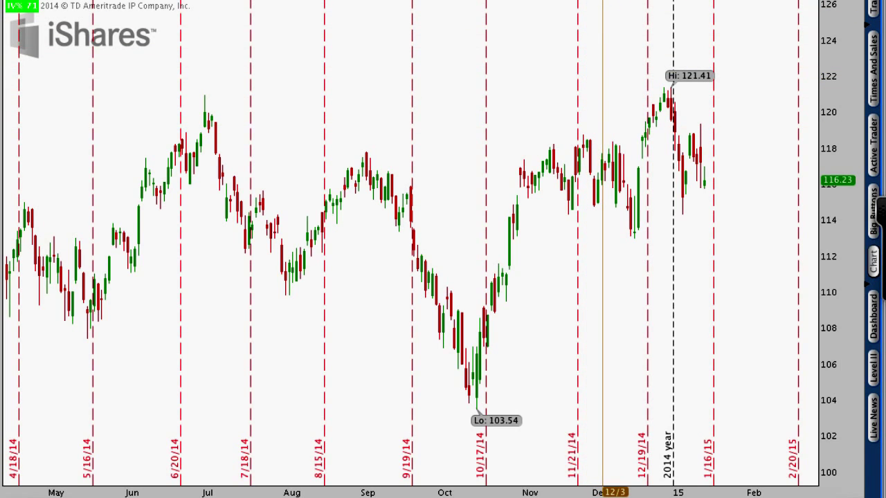
Step: Search the study library for "mac" and add the MACDTwoLines study to the chart's lower area
click(713, 1)
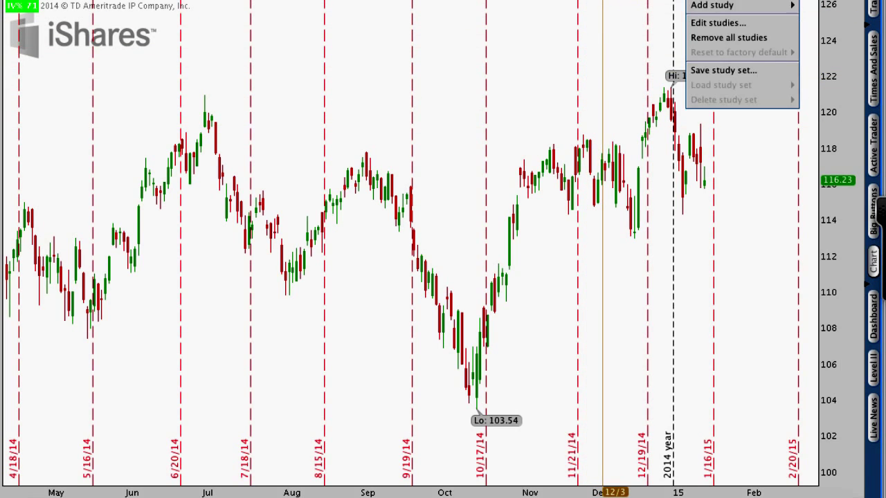
click(710, 22)
drag(348, 10, 443, 19)
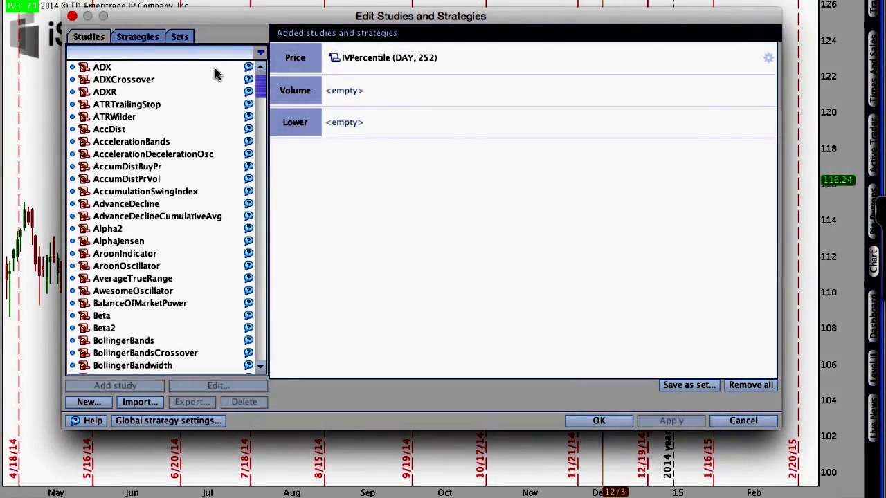
click(158, 53)
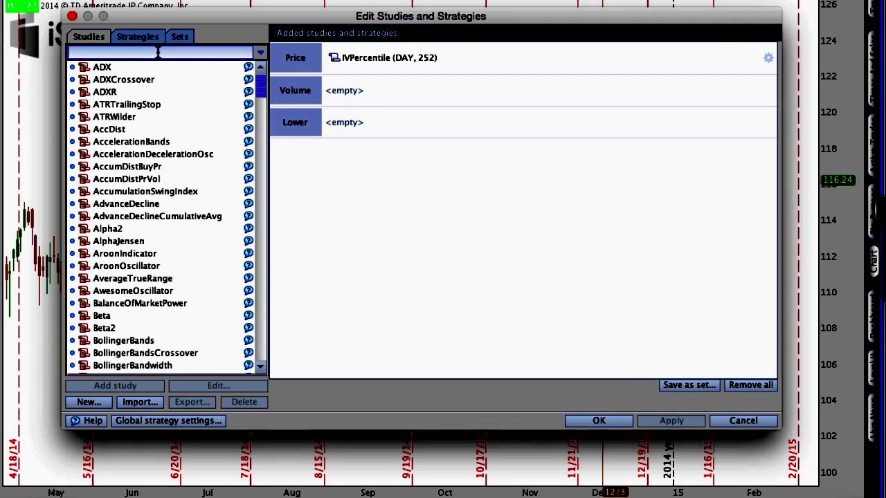
text(mac)
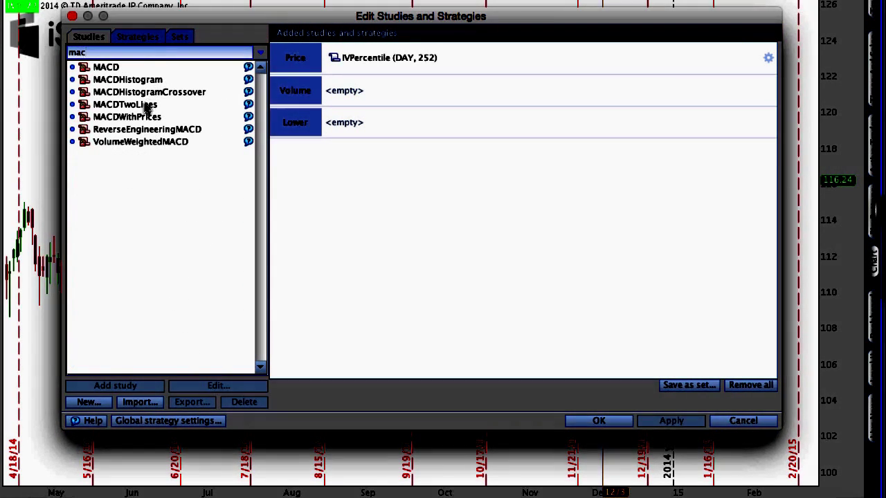
click(146, 105)
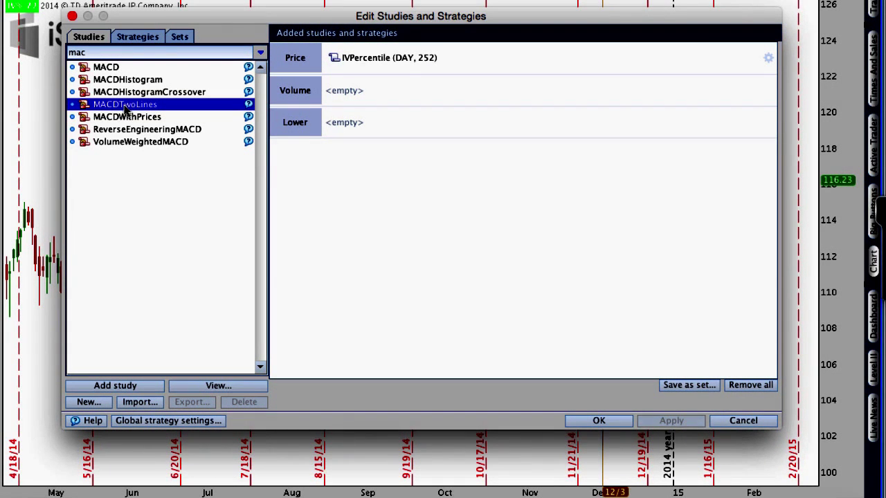
double_click(125, 110)
Step: Customize the added MACDTwoLines study with a fast length of 15 and a slow length of 30
click(370, 131)
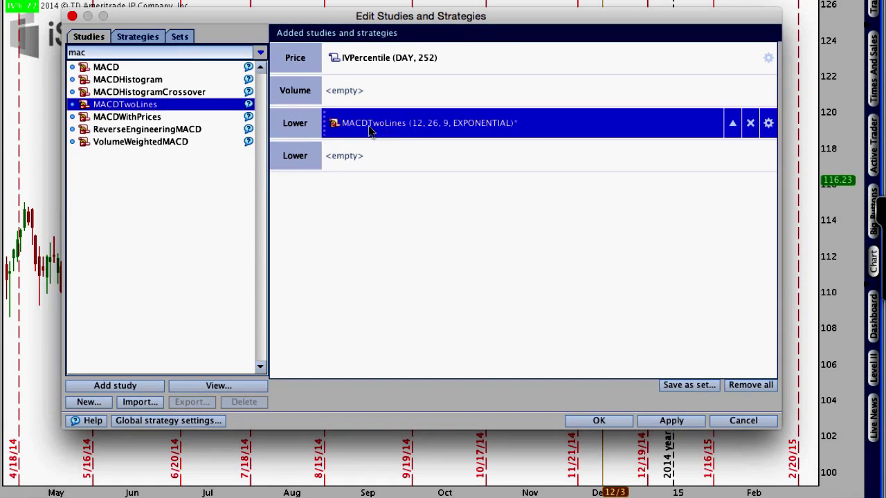
click(769, 124)
drag(430, 74, 423, 74)
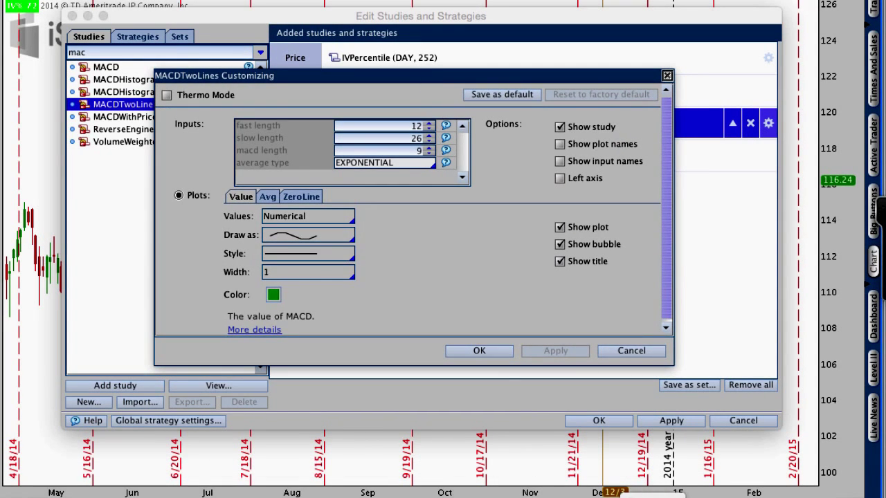
drag(232, 133, 285, 133)
drag(403, 133, 424, 134)
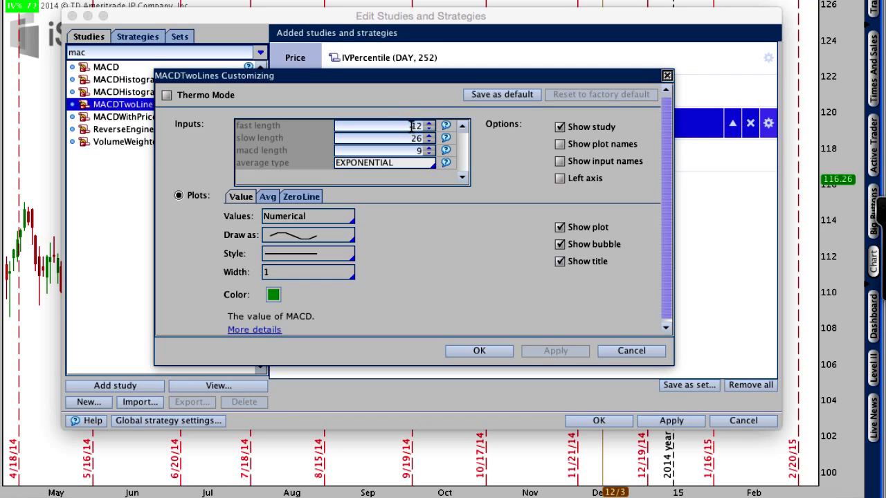
double_click(422, 127)
text(15)
click(412, 140)
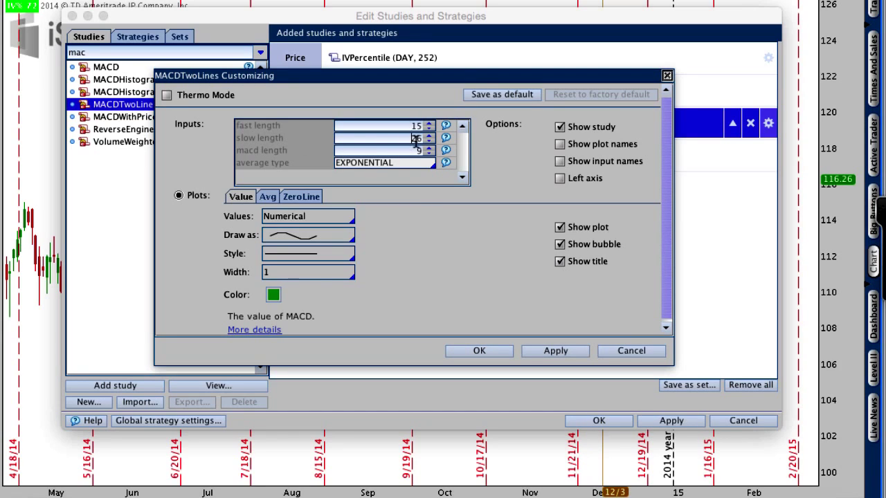
double_click(414, 139)
text(30)
Step: Point red arrows at the fast and slow length inputs, and apply the customized MACDTwoLines study to the chart
mouse_move(177, 97)
mouse_down()
mouse_move(239, 123)
mouse_move(231, 108)
mouse_up()
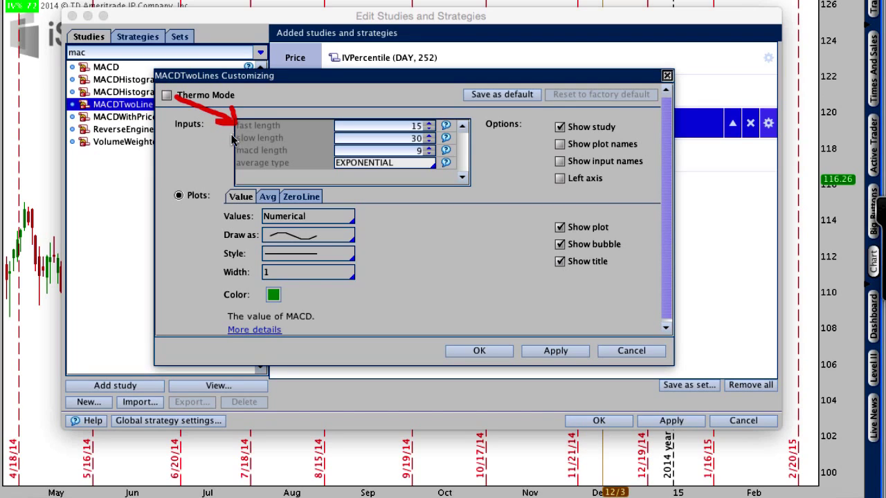
mouse_move(173, 156)
mouse_down()
mouse_move(230, 143)
mouse_move(218, 134)
mouse_move(230, 153)
mouse_up()
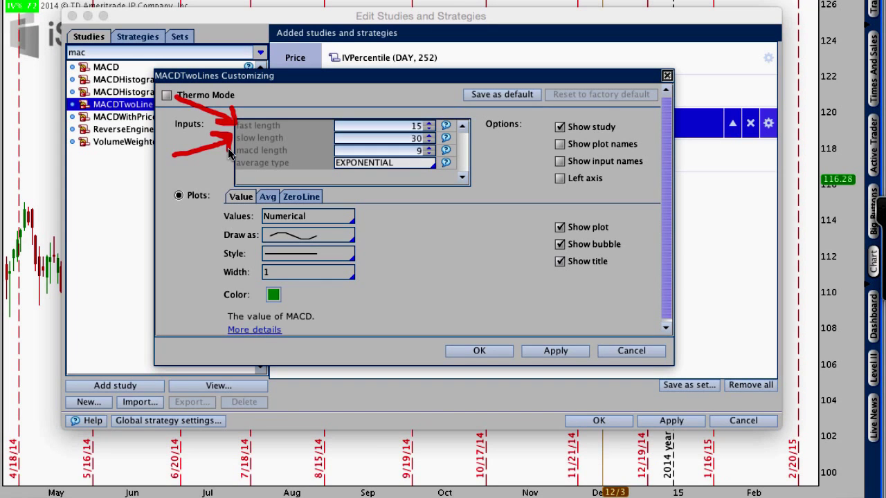
click(554, 352)
click(501, 353)
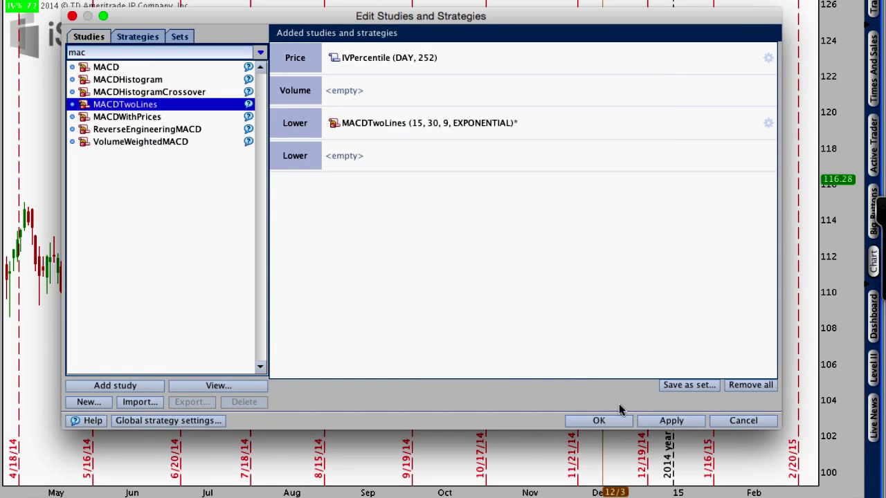
click(648, 420)
click(606, 419)
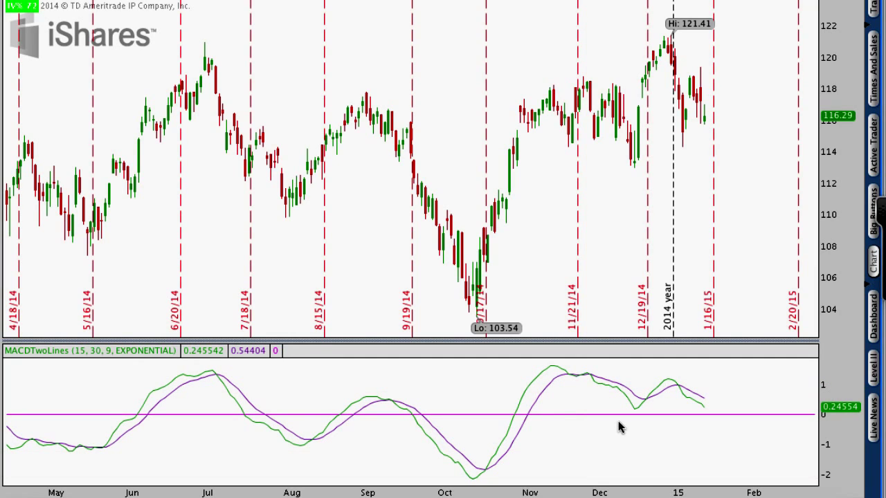
Step: Point red arrows at the two MACD lines around June and underline the 15 and 30 lengths in the study label
mouse_move(134, 291)
mouse_down()
mouse_move(159, 388)
mouse_move(170, 375)
mouse_up()
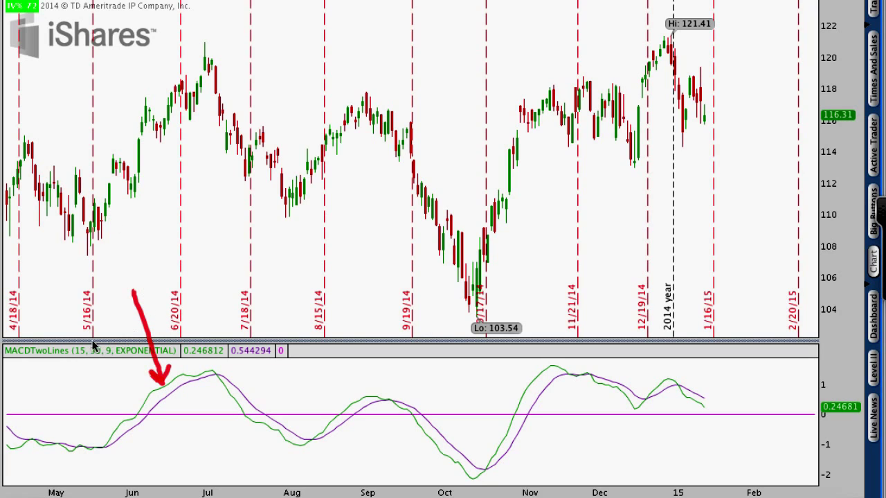
drag(70, 359, 82, 358)
mouse_move(195, 475)
mouse_down()
mouse_move(142, 427)
mouse_move(159, 436)
mouse_up()
drag(84, 358, 100, 358)
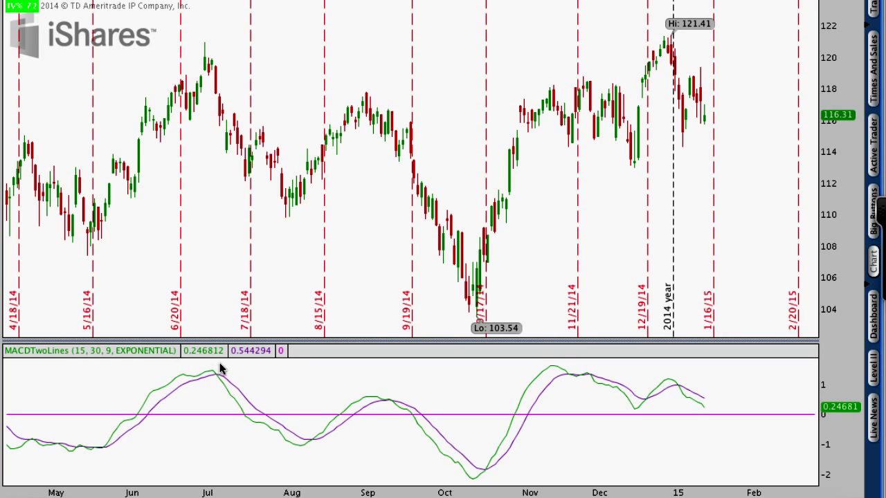
Step: Circle the downward MACD crossover in July and mark it with a red arrow and the letter S
mouse_move(220, 369)
mouse_down()
mouse_move(211, 367)
mouse_move(200, 385)
mouse_move(216, 390)
mouse_move(226, 375)
mouse_up()
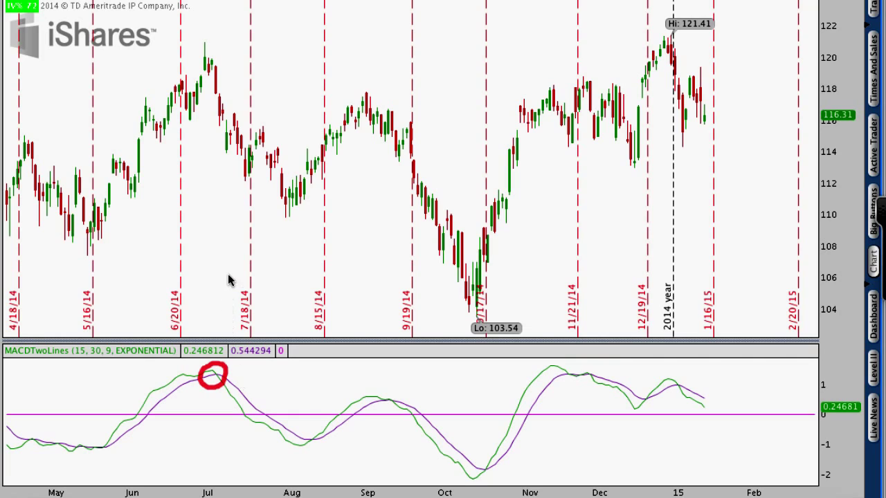
mouse_move(229, 269)
mouse_down()
mouse_move(220, 353)
mouse_move(212, 341)
mouse_move(219, 354)
mouse_move(240, 342)
mouse_up()
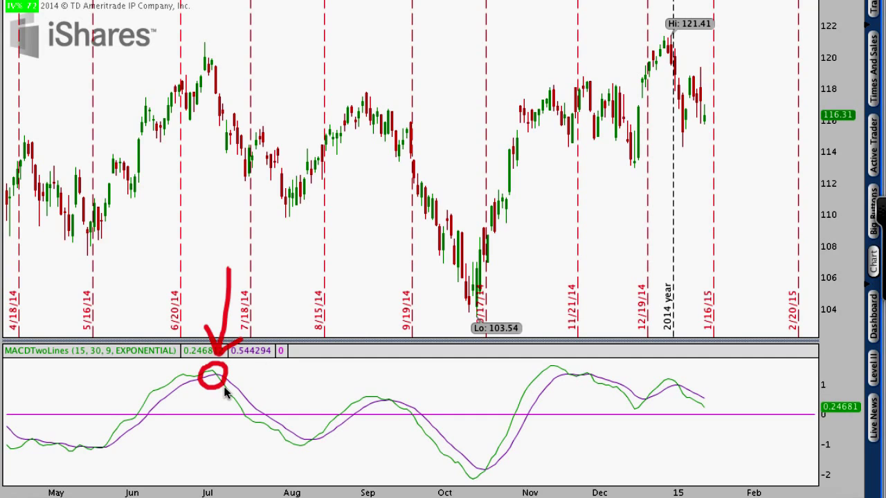
mouse_move(243, 236)
mouse_down()
mouse_move(231, 249)
mouse_move(247, 259)
mouse_move(220, 262)
mouse_up()
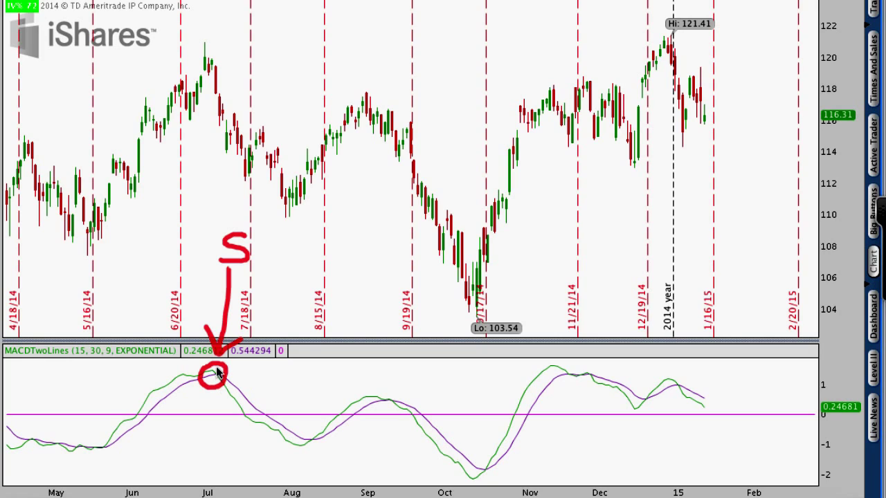
Step: Mark the July price decline with a circle and arrow, and circle the August MACD crossover with the letter B
mouse_move(220, 68)
mouse_down()
mouse_move(209, 76)
mouse_move(213, 106)
mouse_move(230, 79)
mouse_move(223, 70)
mouse_move(294, 191)
mouse_move(298, 169)
mouse_up()
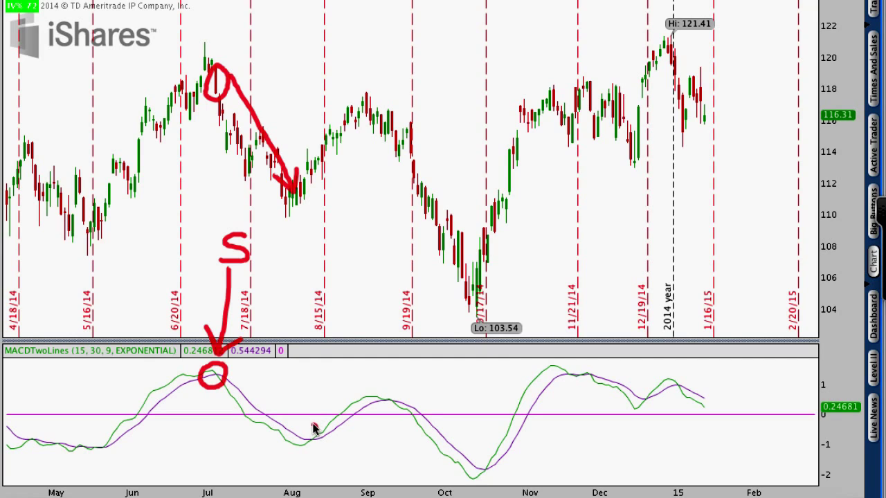
mouse_move(313, 428)
mouse_down()
mouse_move(300, 435)
mouse_move(302, 448)
mouse_move(320, 451)
mouse_move(316, 425)
mouse_up()
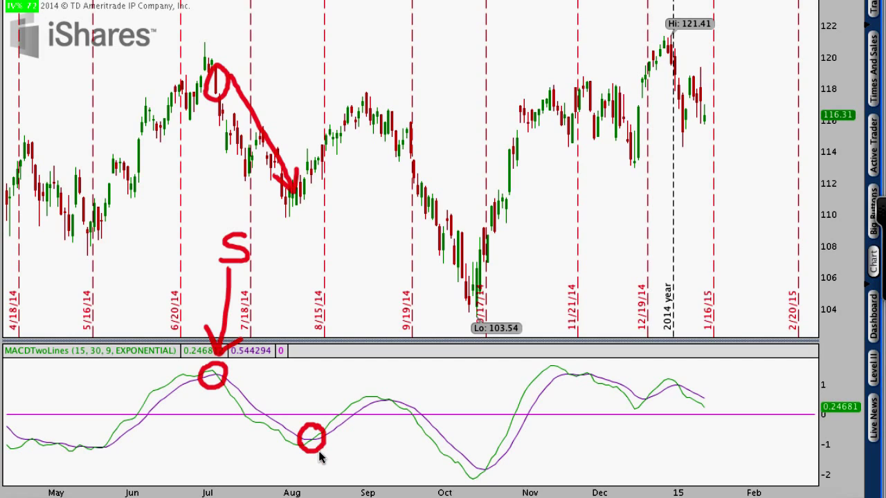
mouse_move(327, 458)
mouse_down()
mouse_move(328, 473)
mouse_move(326, 454)
mouse_move(346, 469)
mouse_move(328, 475)
mouse_up()
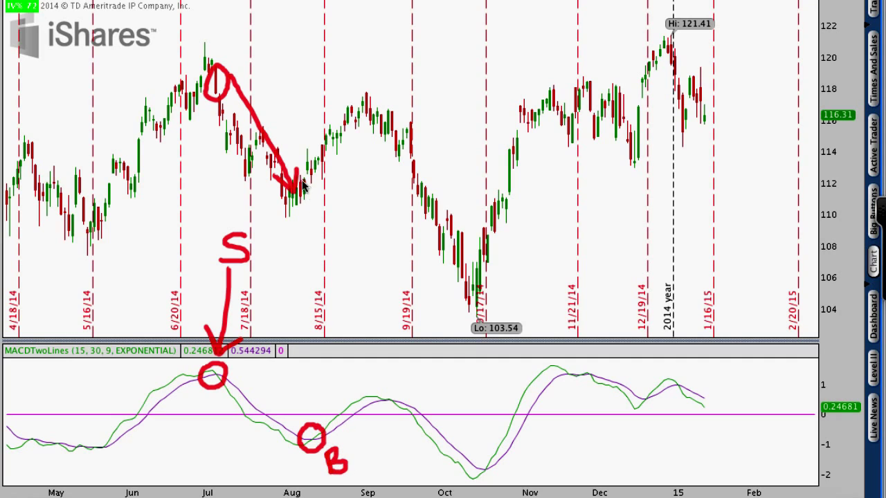
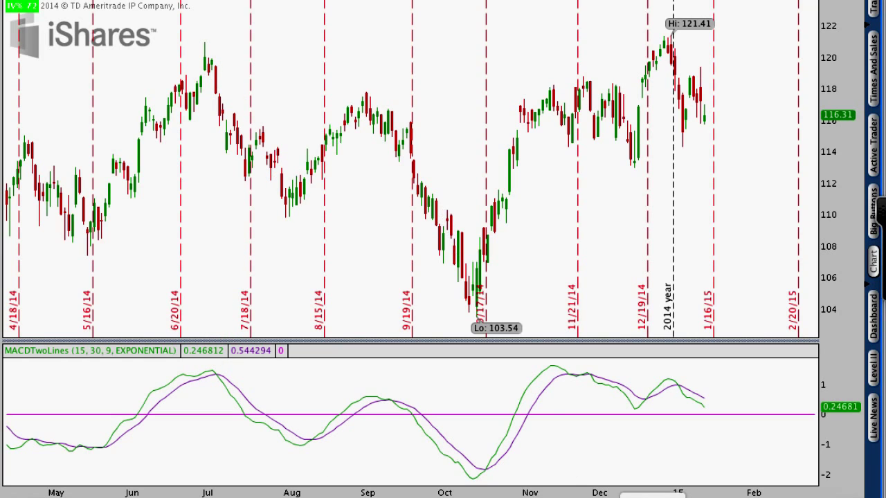
Step: Circle and trace the November–December MACD decline, draw a horizontal arrow across the matching prices, and clear the markings
mouse_move(638, 376)
mouse_down()
mouse_move(561, 362)
mouse_move(556, 387)
mouse_move(626, 419)
mouse_move(650, 393)
mouse_move(638, 378)
mouse_up()
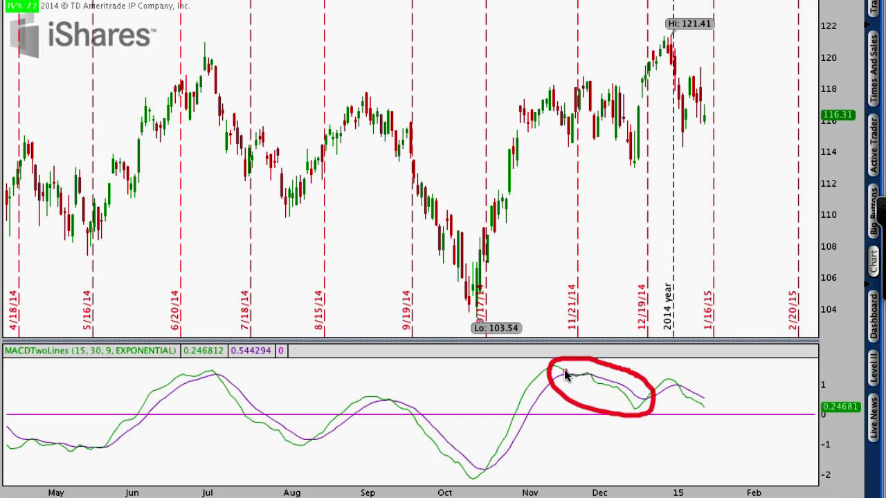
mouse_move(564, 374)
mouse_down()
mouse_move(593, 378)
mouse_move(630, 407)
mouse_up()
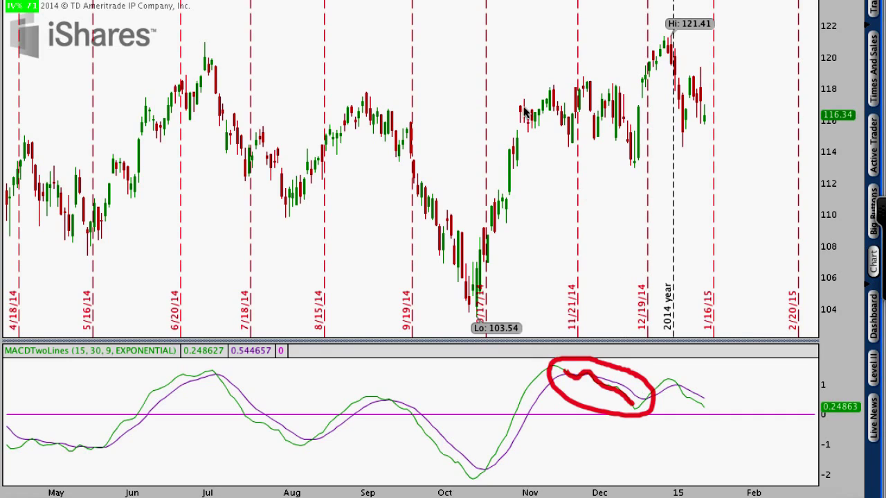
mouse_move(522, 112)
mouse_down()
mouse_move(647, 106)
mouse_move(635, 116)
mouse_up()
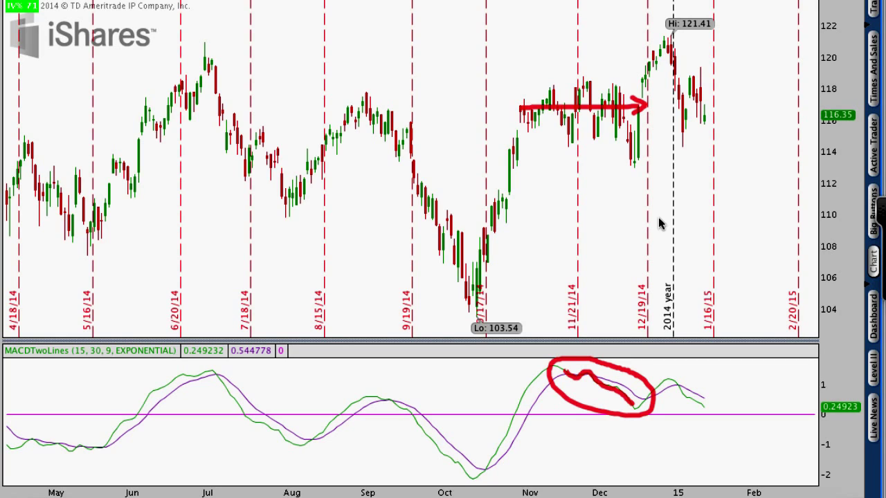
key(Escape)
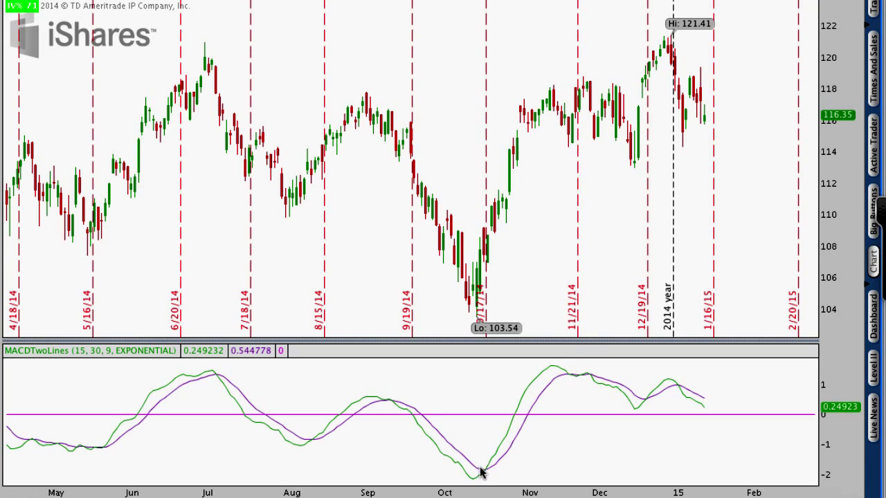
Step: Draw rising red arrows along the October–November MACD upswing and the matching price rally, and clear the markings
mouse_move(481, 471)
mouse_down()
mouse_move(568, 362)
mouse_move(566, 379)
mouse_up()
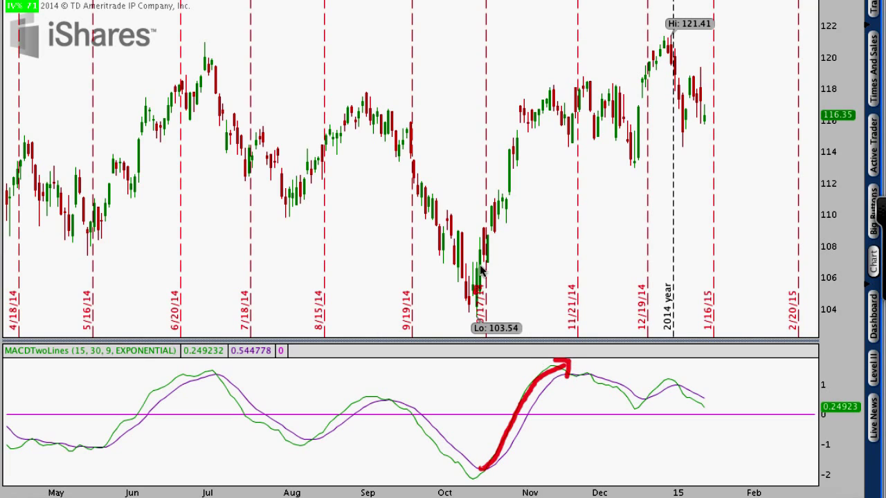
mouse_move(475, 293)
mouse_down()
mouse_move(528, 160)
mouse_move(579, 97)
mouse_move(576, 118)
mouse_up()
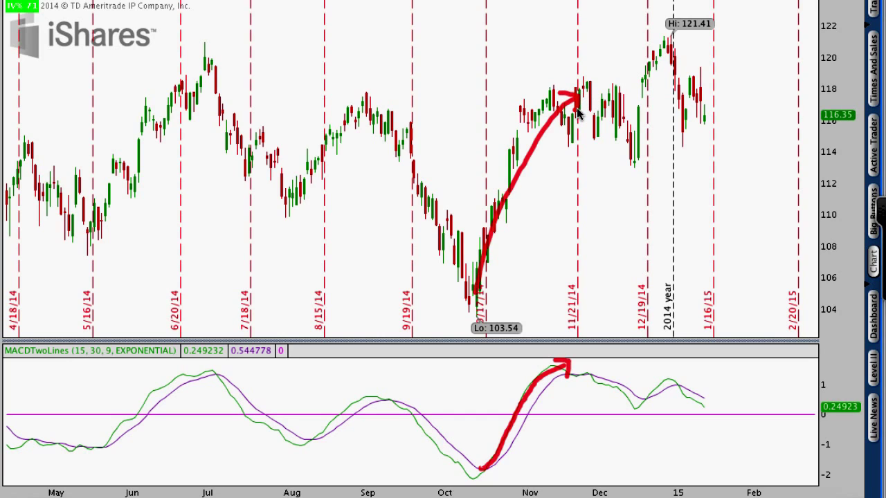
key(Escape)
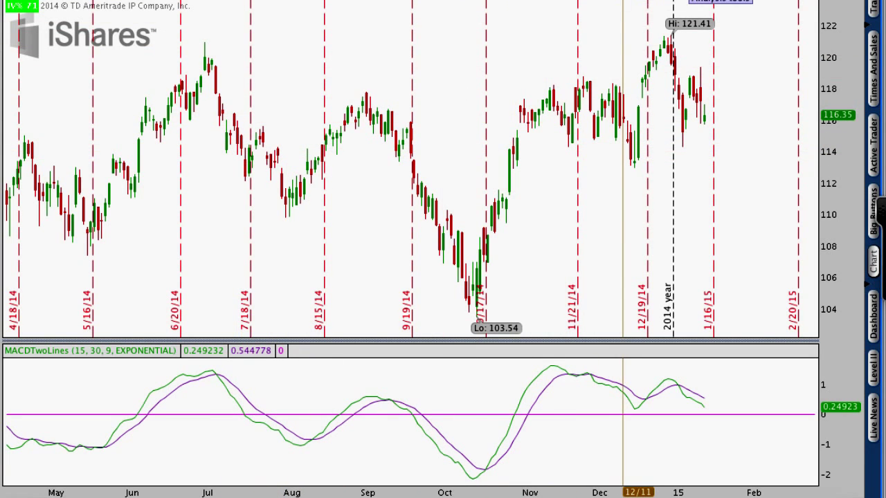
Step: Search the study library for "cci" and add the CCI study as another lower study
click(692, 3)
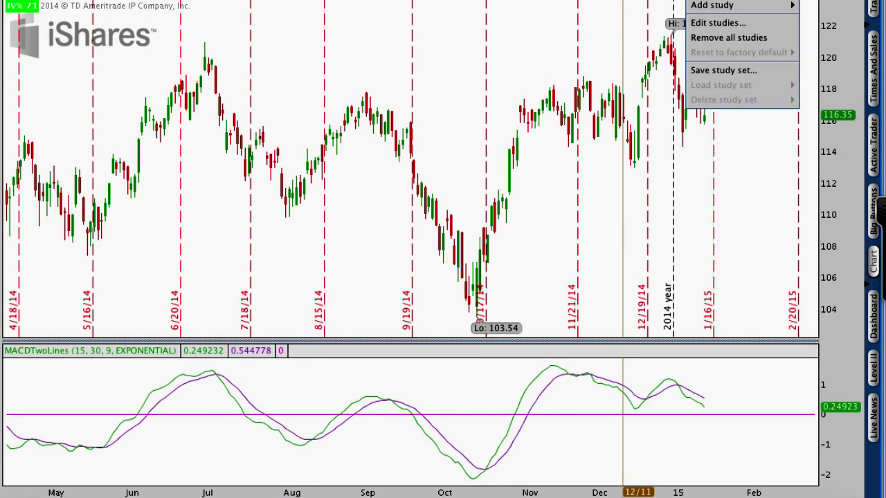
click(707, 23)
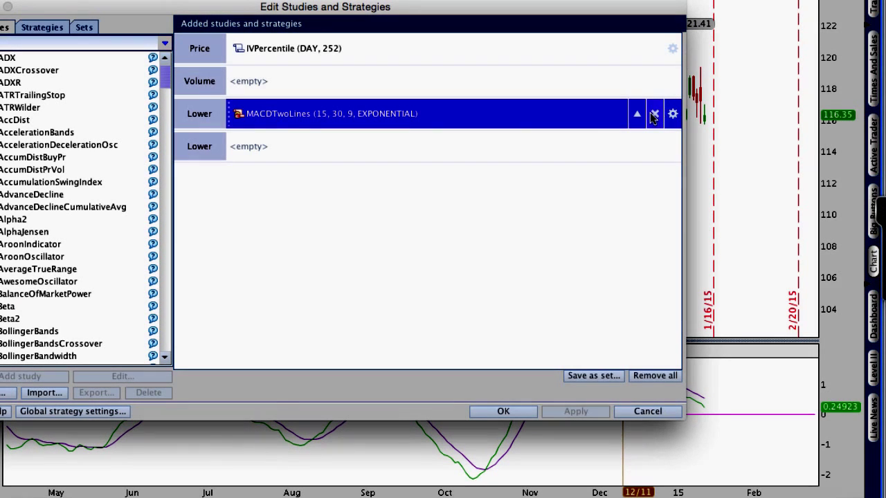
click(127, 43)
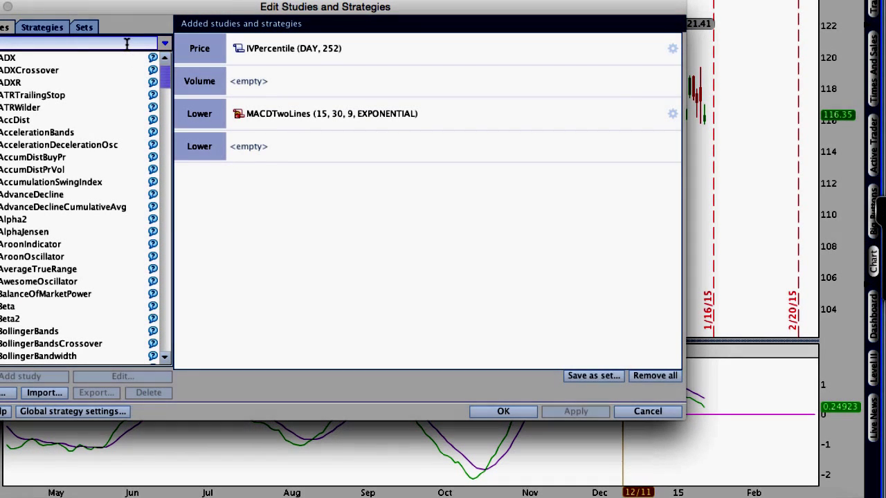
text(cci)
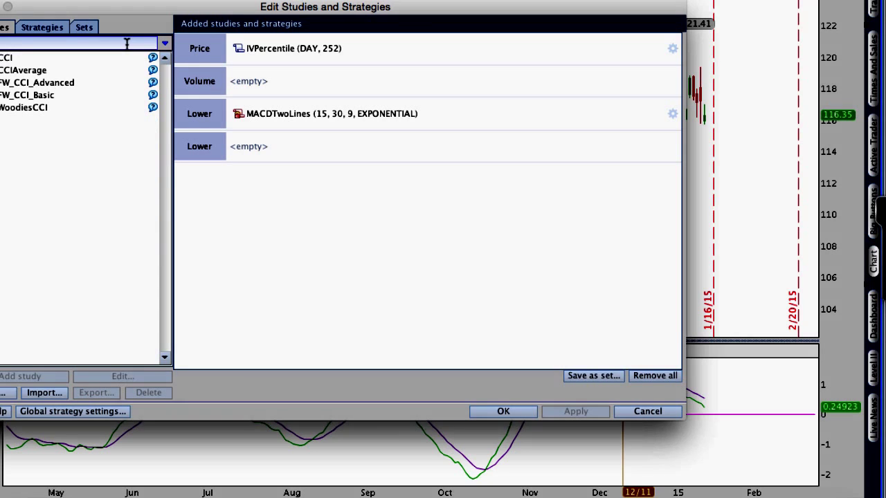
double_click(57, 57)
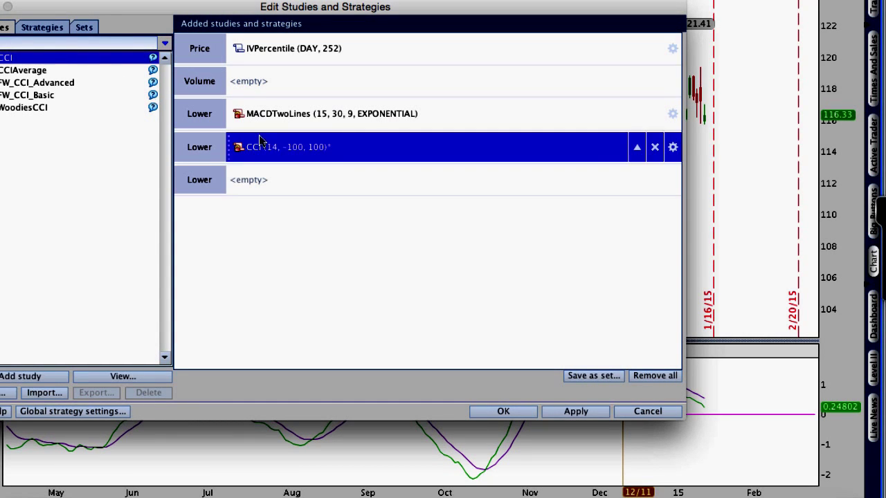
Step: Set the CCI study's length to 31 and apply the study to the chart
click(673, 147)
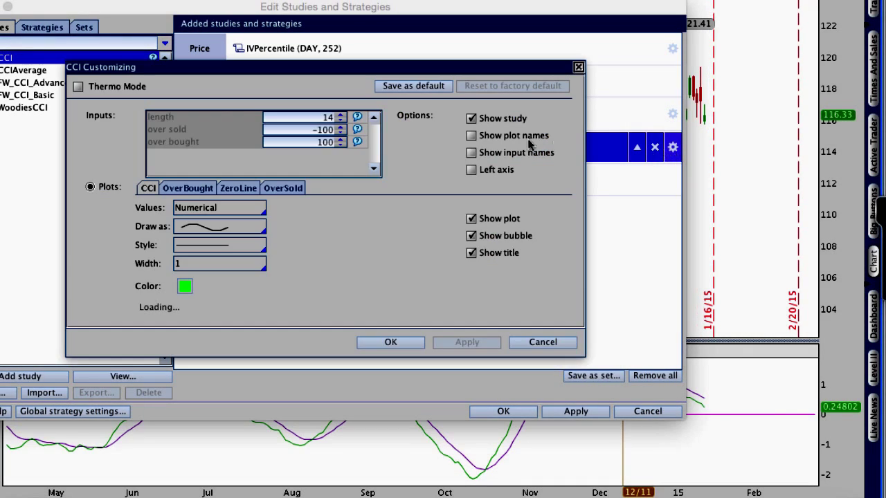
double_click(326, 119)
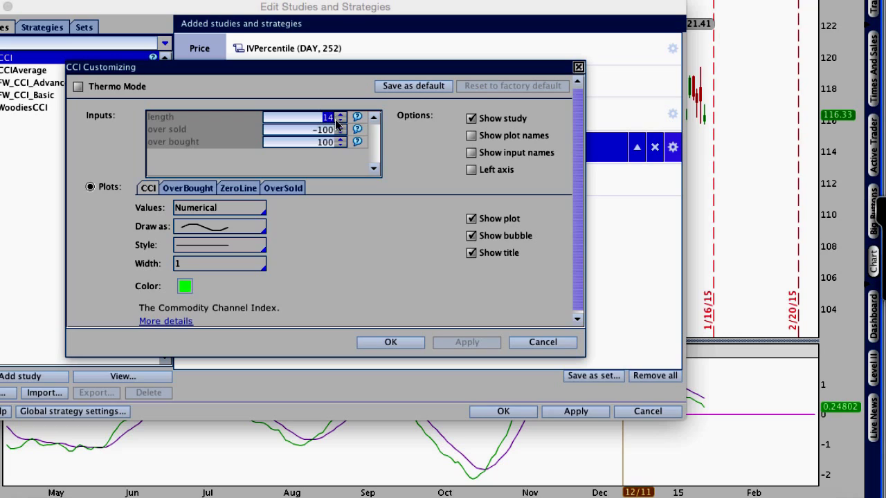
text(31)
click(387, 342)
click(568, 413)
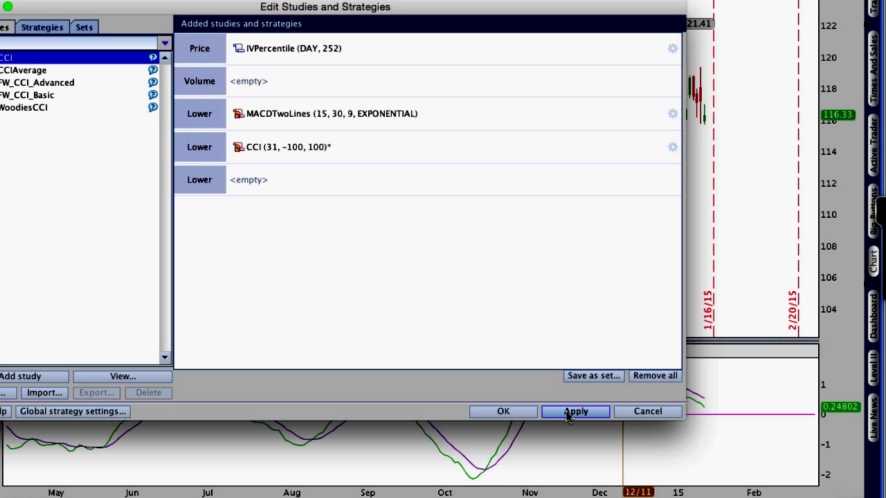
mouse_move(259, 158)
mouse_down()
mouse_move(271, 162)
mouse_move(269, 136)
mouse_move(261, 160)
mouse_move(274, 161)
mouse_up()
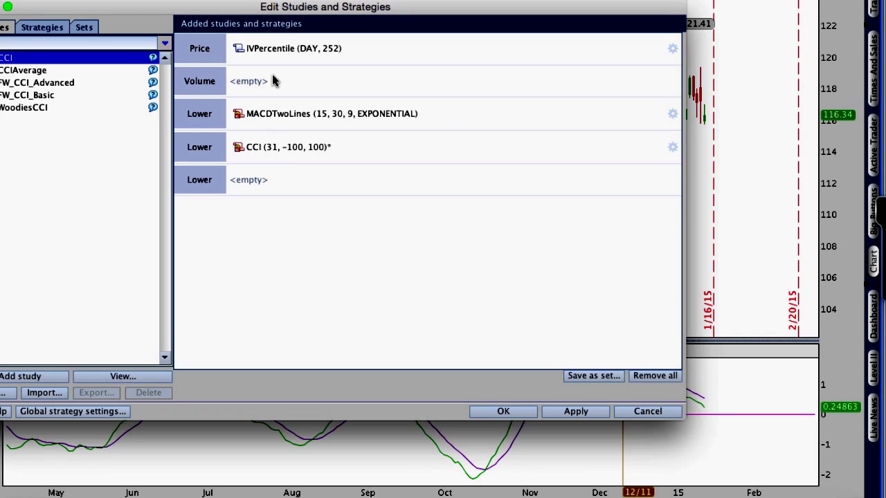
click(551, 412)
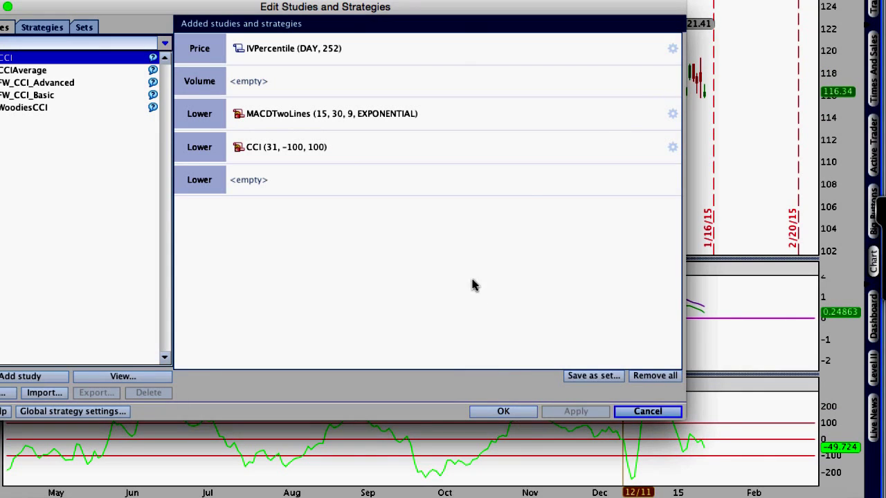
Step: Review the CCI study's OverBought, ZeroLine and OverSold plot settings, change the CCI plot's color to blue, and apply it to the chart
click(672, 148)
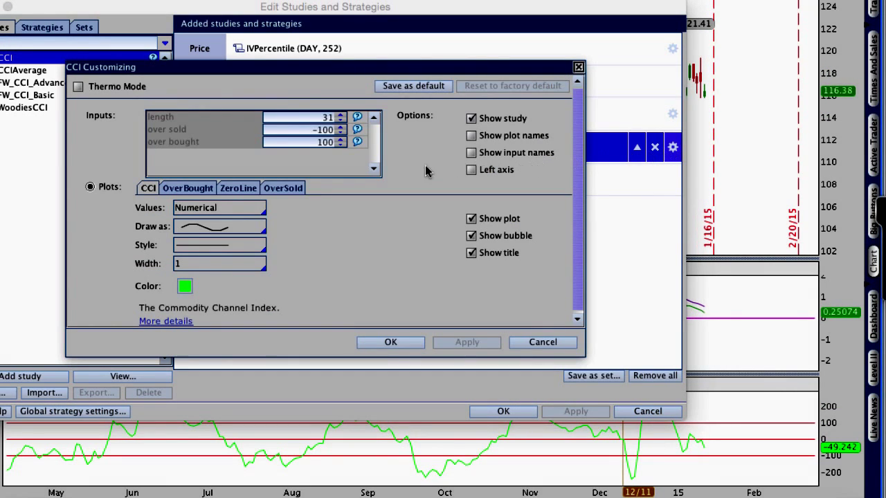
click(189, 193)
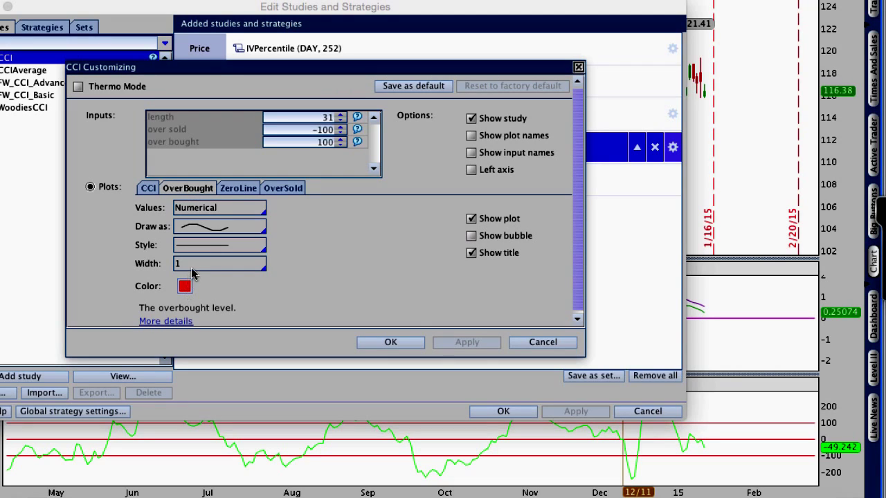
click(246, 191)
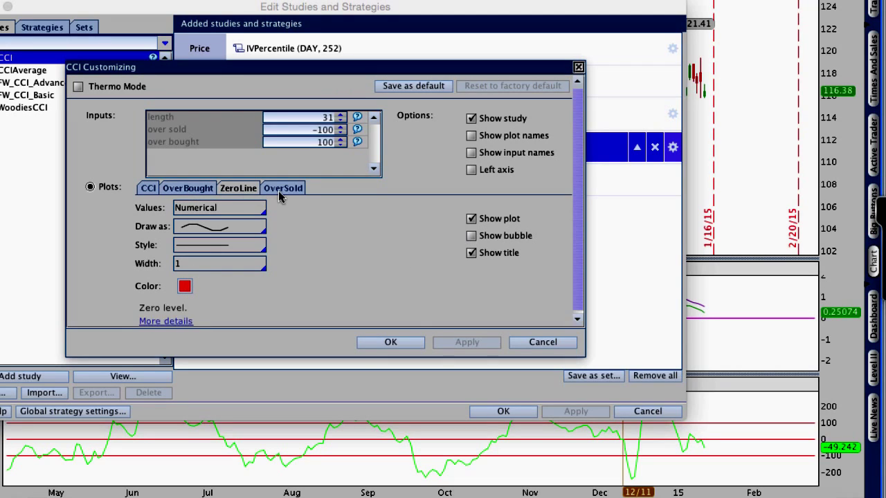
click(281, 192)
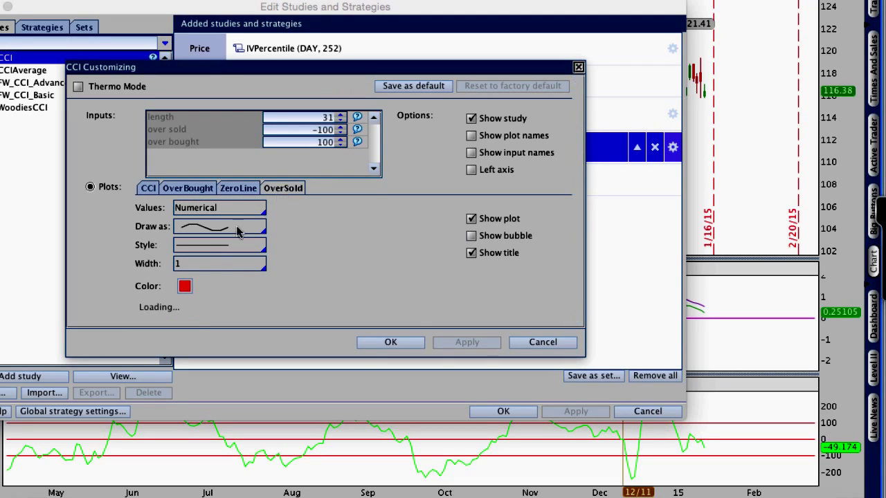
click(186, 188)
click(148, 188)
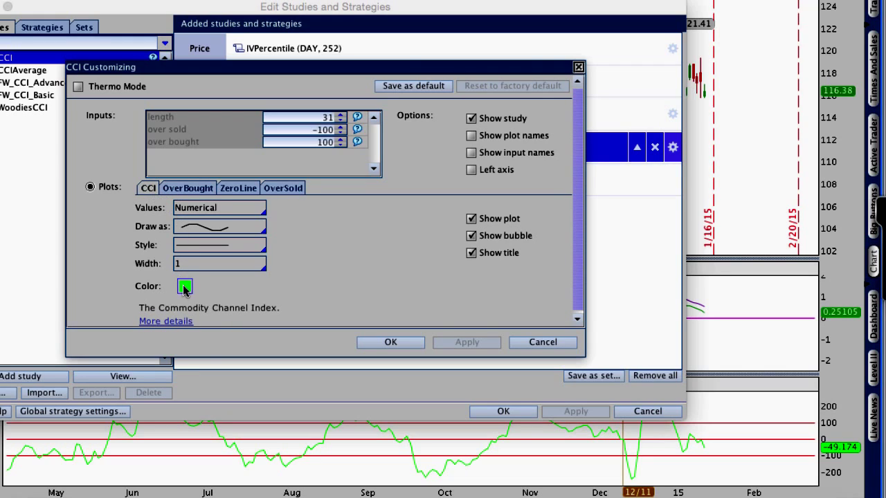
click(184, 286)
click(185, 324)
click(461, 342)
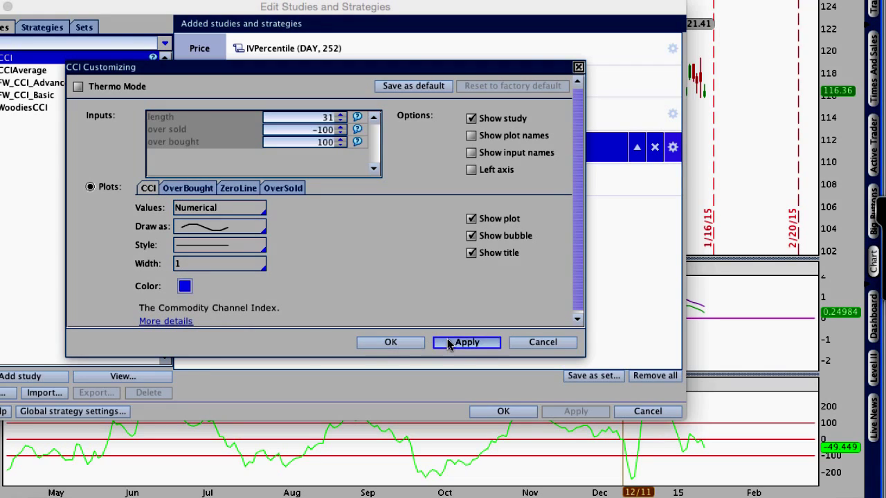
click(403, 344)
click(569, 411)
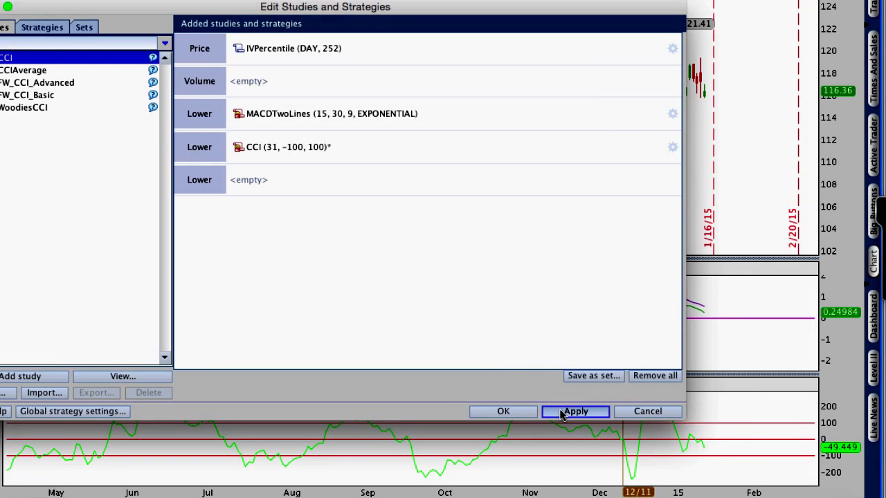
click(503, 411)
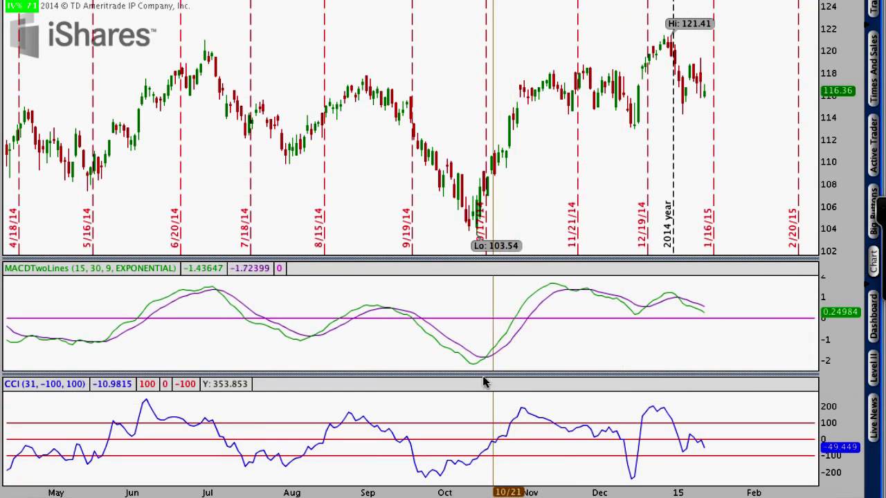
Step: Enlarge the CCI pane for late September to January, highlight its zero and 100 levels in red, and clear the markings
drag(398, 348, 754, 357)
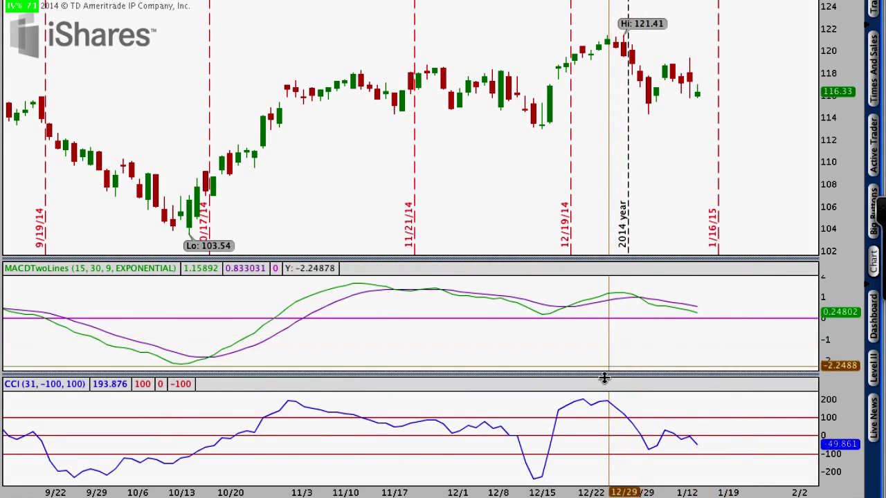
drag(602, 375, 604, 267)
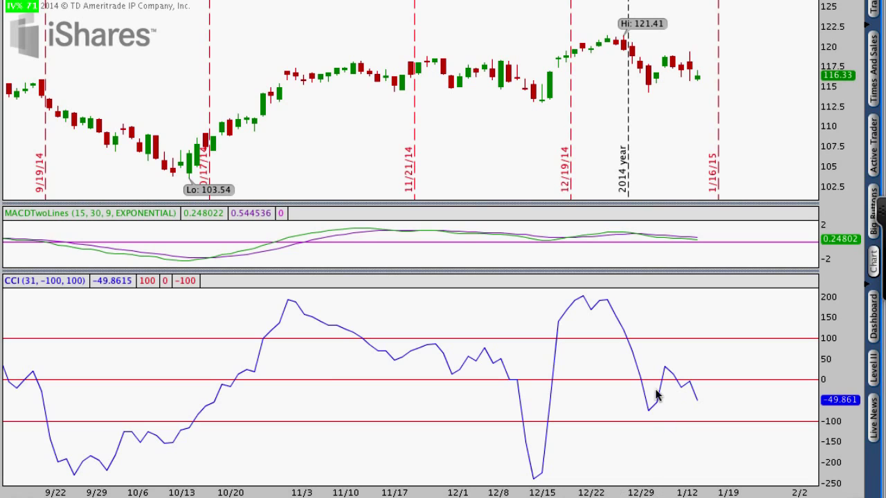
mouse_move(41, 380)
mouse_down()
mouse_move(162, 376)
mouse_move(328, 390)
mouse_move(796, 377)
mouse_up()
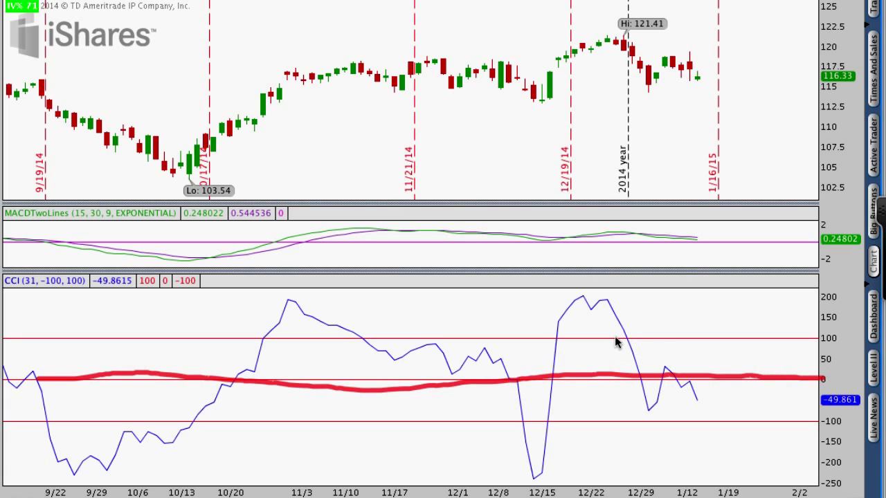
drag(615, 337, 815, 335)
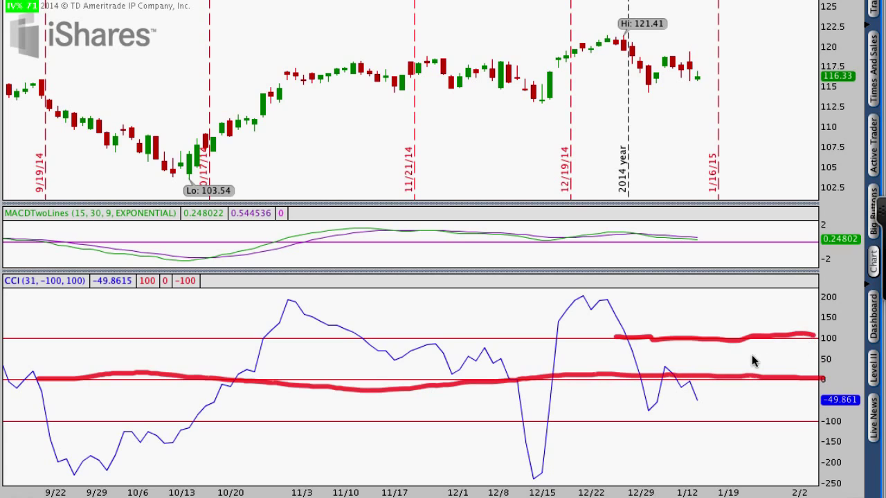
key(Escape)
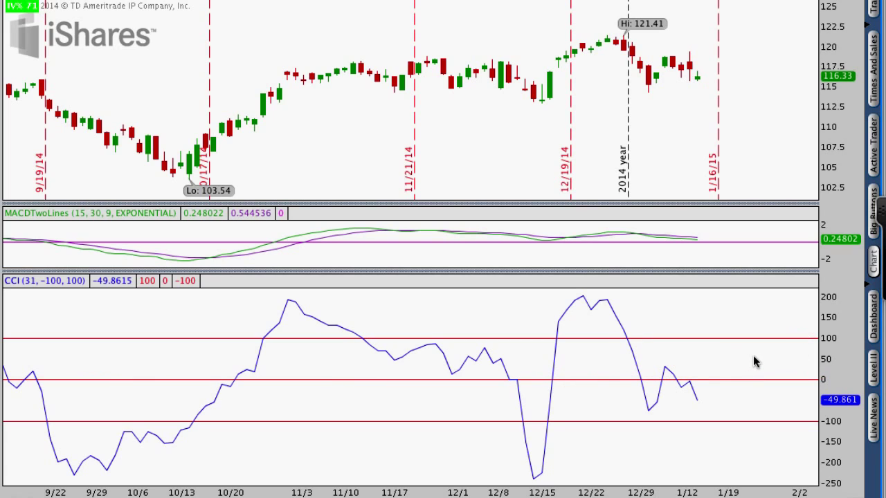
mouse_move(834, 365)
mouse_down()
mouse_move(658, 367)
mouse_move(619, 393)
mouse_move(777, 386)
mouse_move(851, 370)
mouse_move(836, 365)
mouse_up()
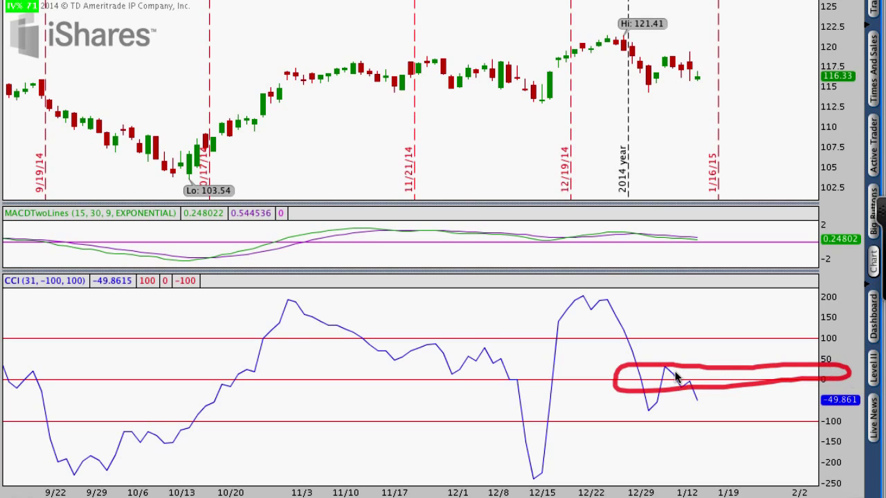
key(Escape)
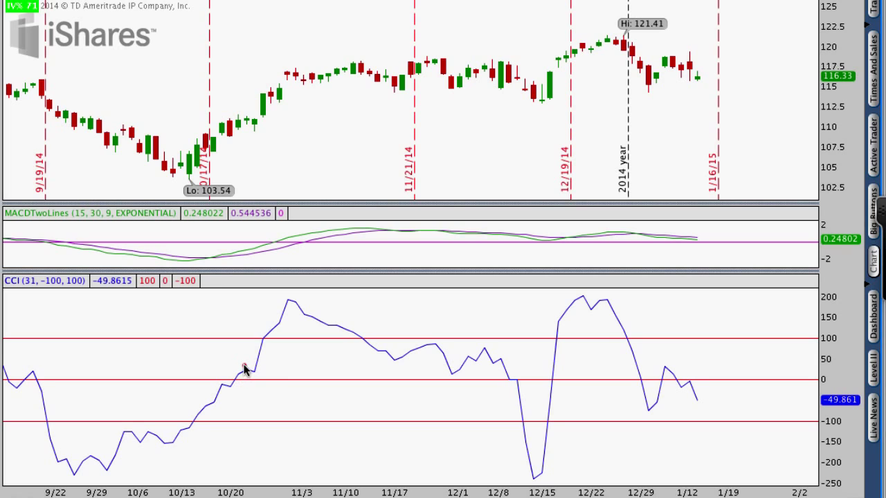
Step: Circle the CCI zero-line crossings in late October, early December, mid-December and late December
mouse_move(244, 367)
mouse_down()
mouse_move(230, 362)
mouse_move(215, 378)
mouse_move(224, 398)
mouse_move(257, 391)
mouse_move(243, 361)
mouse_move(236, 376)
mouse_up()
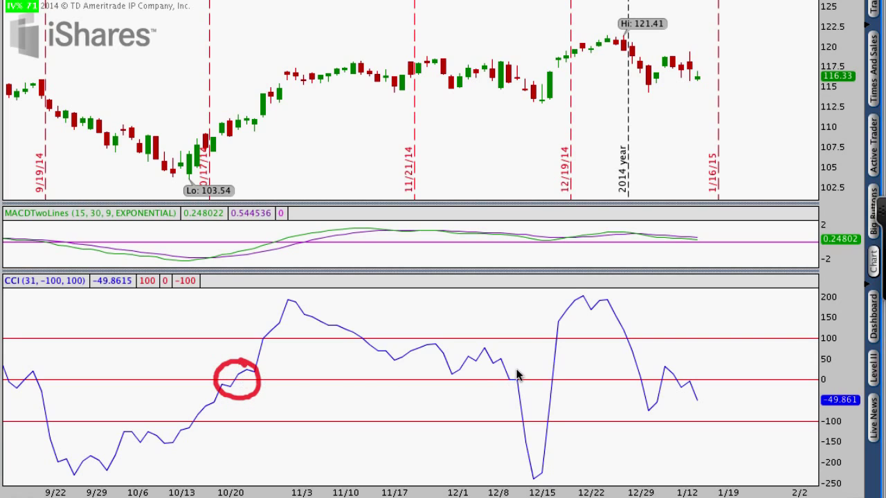
mouse_move(516, 374)
mouse_down()
mouse_move(500, 365)
mouse_move(504, 396)
mouse_move(526, 382)
mouse_move(521, 363)
mouse_move(554, 367)
mouse_move(542, 395)
mouse_move(568, 374)
mouse_move(563, 366)
mouse_up()
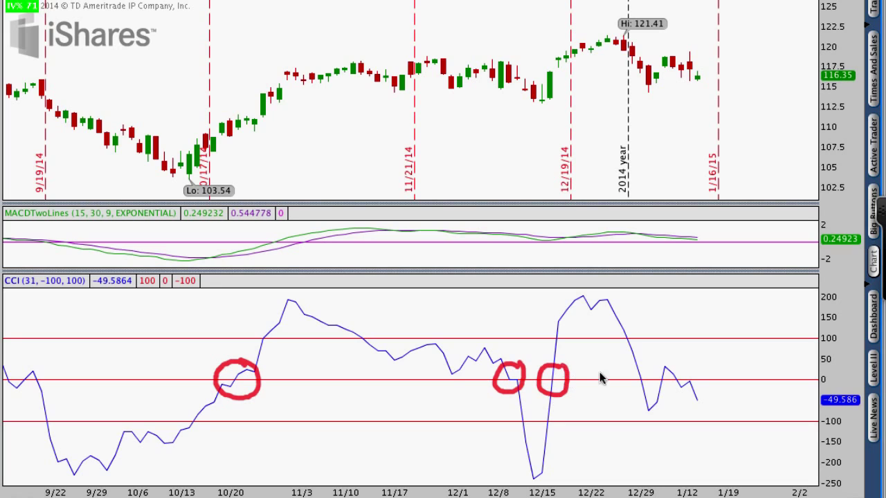
mouse_move(643, 367)
mouse_down()
mouse_move(631, 394)
mouse_move(647, 371)
mouse_move(641, 365)
mouse_up()
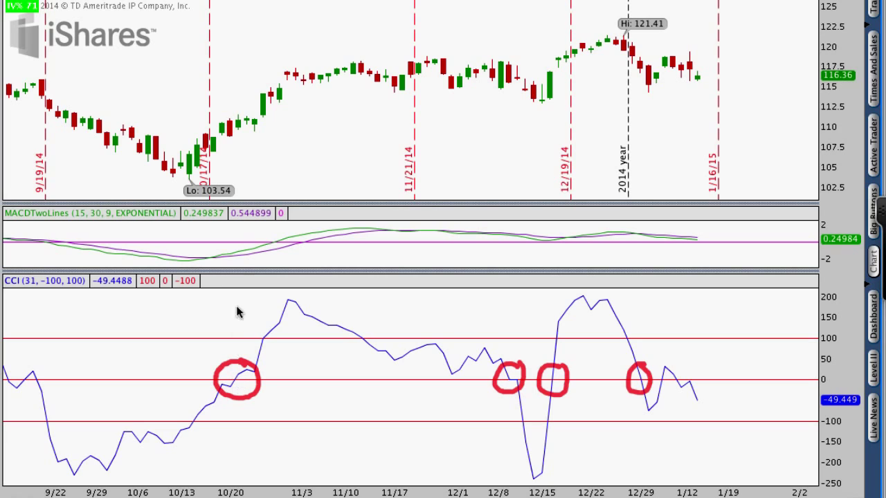
Step: Draw a circle and rising arrow on the October–November price rally, mark the November CCI peak and mid-December low, and clear the markings
mouse_move(236, 115)
mouse_down()
mouse_move(232, 138)
mouse_move(254, 117)
mouse_move(239, 125)
mouse_move(331, 80)
mouse_move(408, 62)
mouse_move(410, 75)
mouse_up()
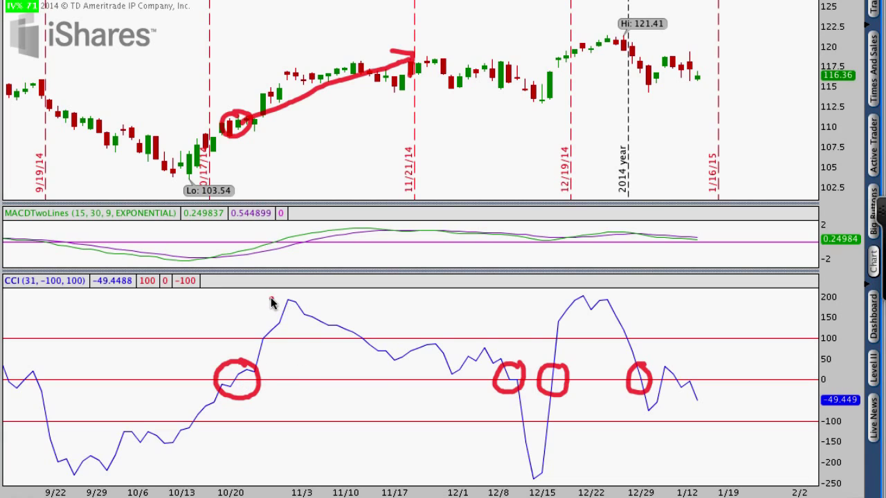
mouse_move(272, 302)
mouse_down()
mouse_move(319, 301)
mouse_move(274, 302)
mouse_up()
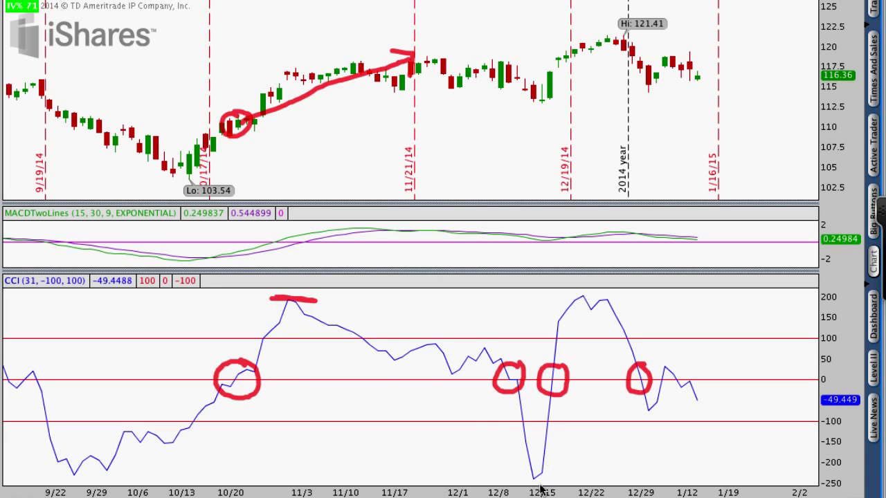
drag(523, 477, 554, 476)
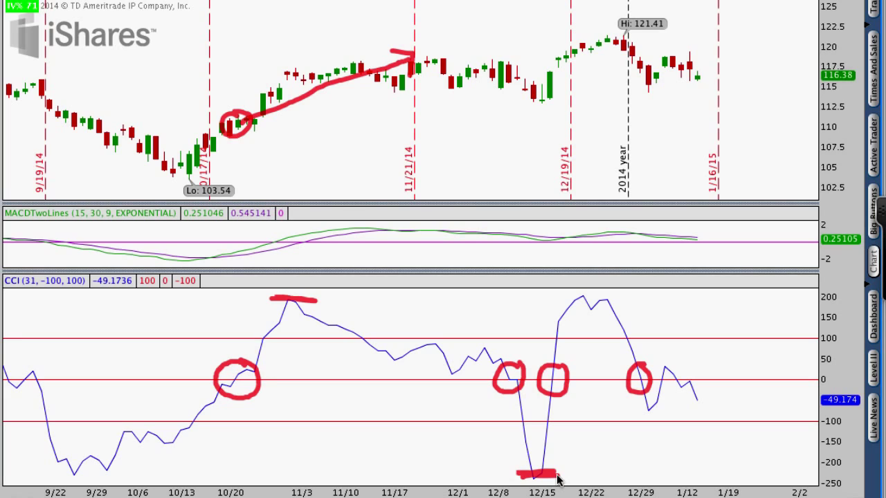
key(Escape)
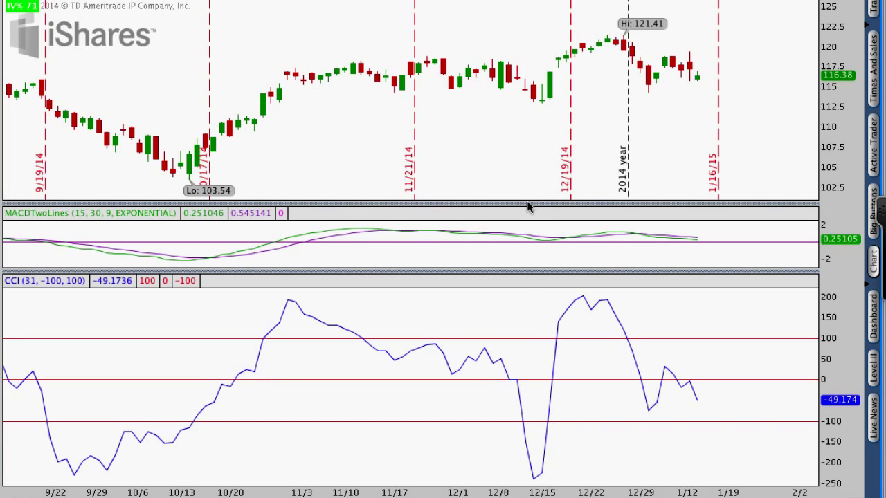
Step: Enlarge the price pane, circle the mid-December CCI low, trace the December–January price swings with arrows, and clear the markings
drag(530, 205, 535, 251)
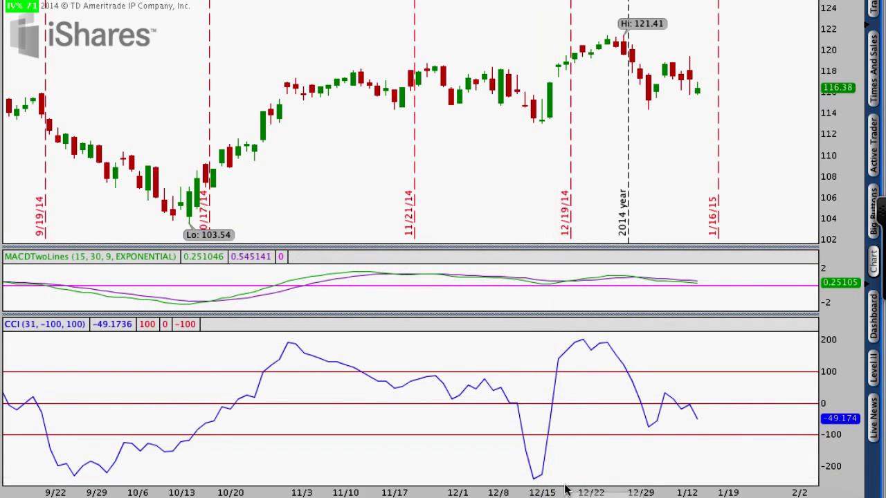
mouse_move(543, 460)
mouse_down()
mouse_move(538, 489)
mouse_move(554, 466)
mouse_up()
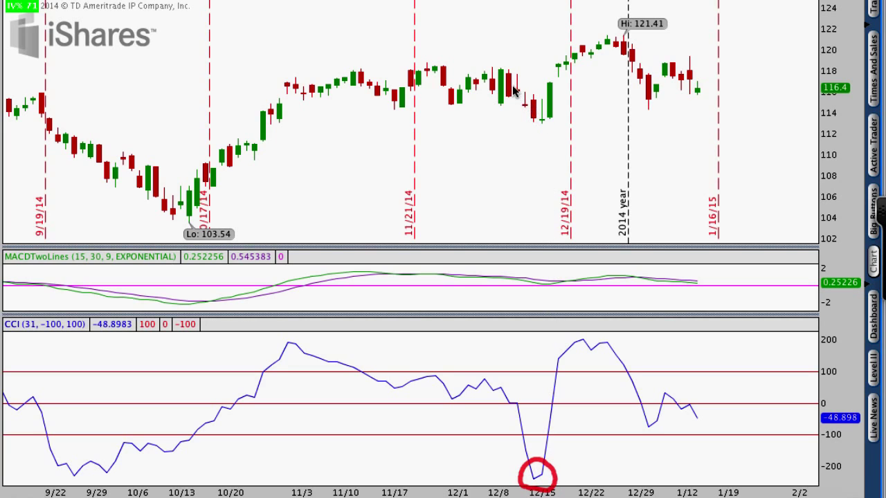
mouse_move(513, 90)
mouse_down()
mouse_move(536, 116)
mouse_move(561, 72)
mouse_move(568, 87)
mouse_move(637, 52)
mouse_move(666, 84)
mouse_move(648, 71)
mouse_move(673, 56)
mouse_up()
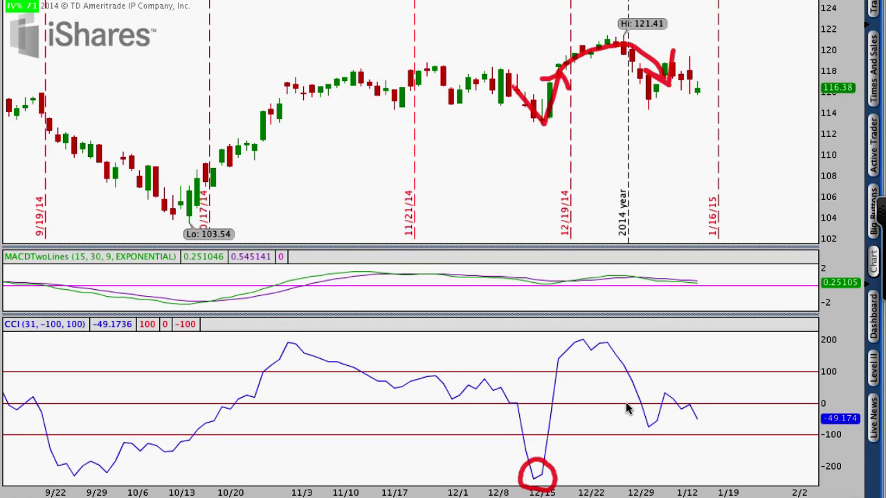
key(Escape)
Step: Mark the April CCI zero-line crossing and the following rise with a circle and an arrow
scroll(459, 187, down, 3)
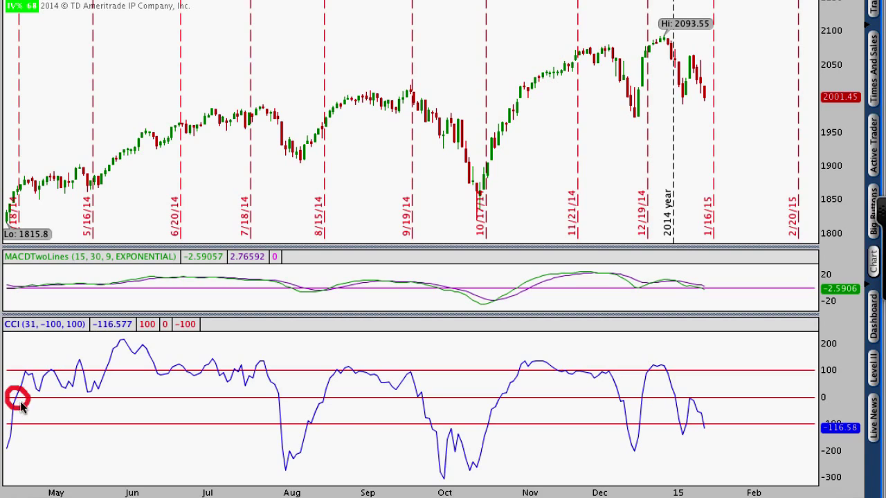
mouse_move(85, 292)
mouse_down()
mouse_move(26, 374)
mouse_move(51, 368)
mouse_up()
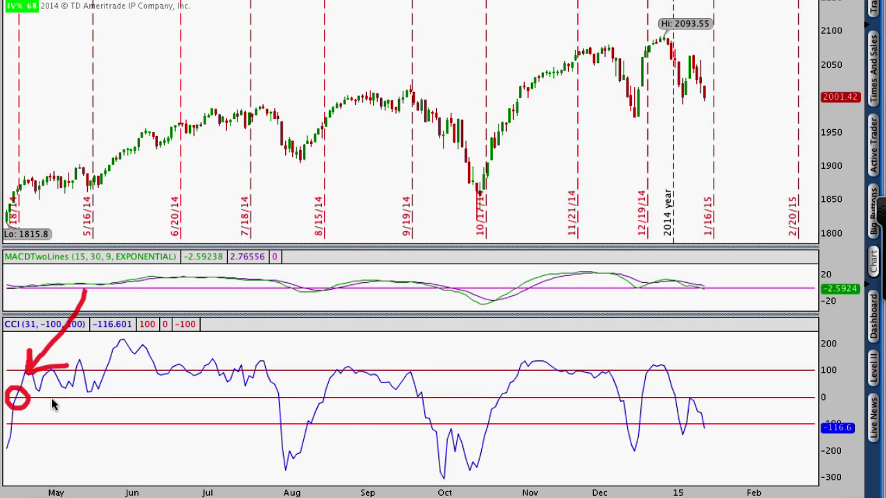
key(Escape)
Step: Trace the CCI zero line from April to late July and circle the start of the late-July price drop
drag(137, 402, 189, 400)
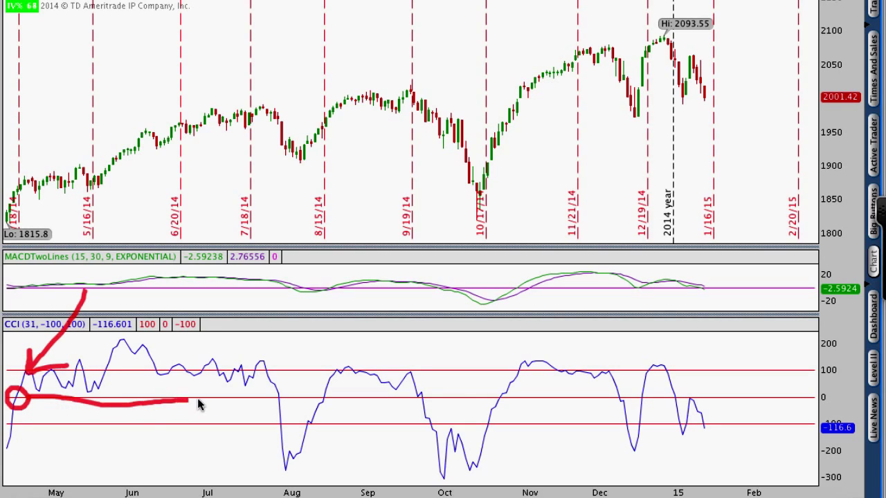
drag(272, 408, 284, 402)
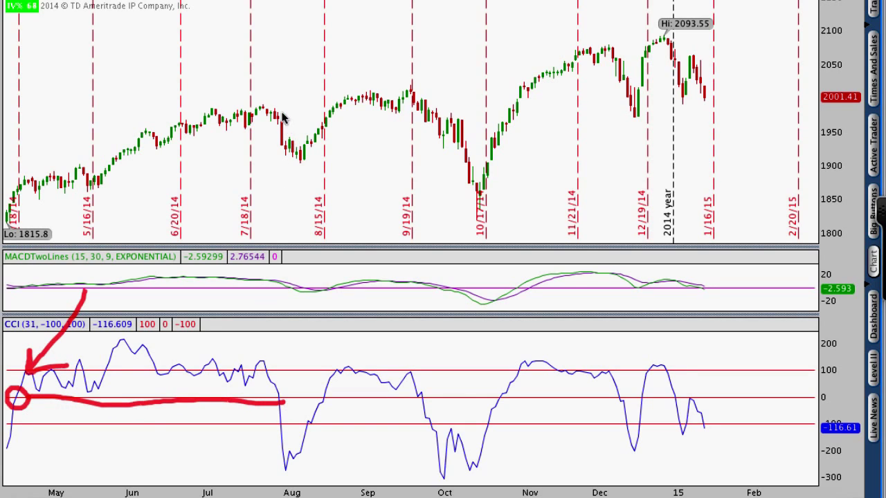
mouse_move(274, 111)
mouse_down()
mouse_move(283, 108)
mouse_move(290, 132)
mouse_move(281, 105)
mouse_up()
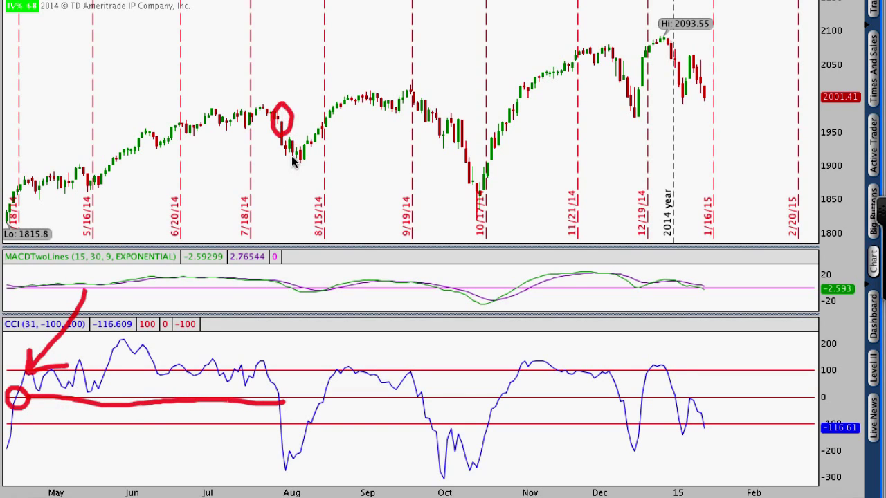
Step: Mark the CCI zero-line stretch from April to its late-July crossing, cross out the matching price drop, and clear the markings
mouse_move(282, 391)
mouse_down()
mouse_move(291, 410)
mouse_move(281, 388)
mouse_up()
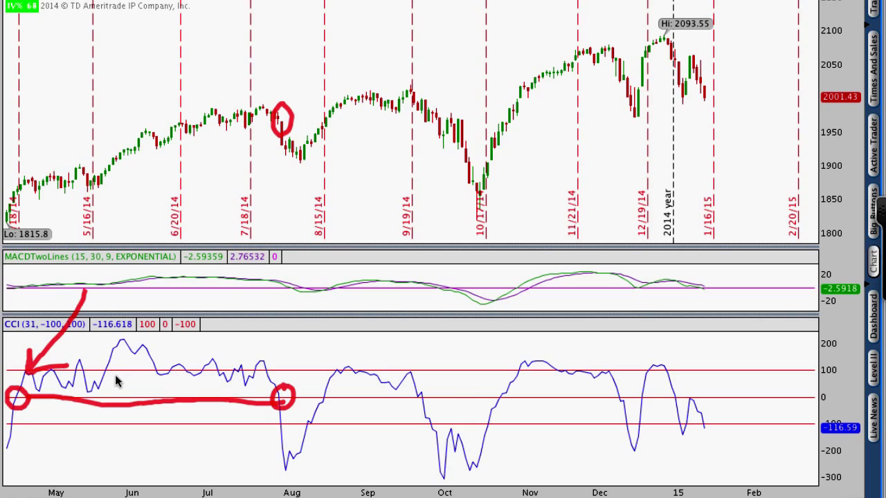
key(Escape)
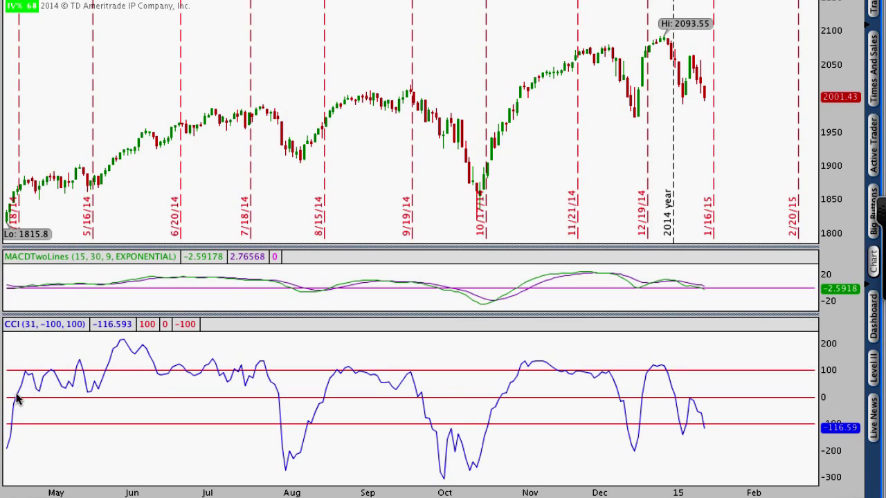
drag(10, 397, 284, 402)
mouse_move(285, 124)
mouse_down()
mouse_move(278, 147)
mouse_move(288, 145)
mouse_up()
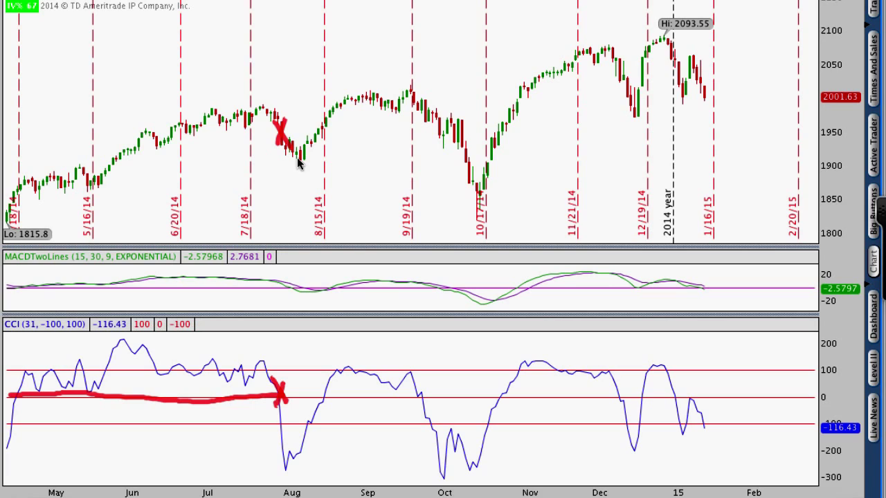
key(Escape)
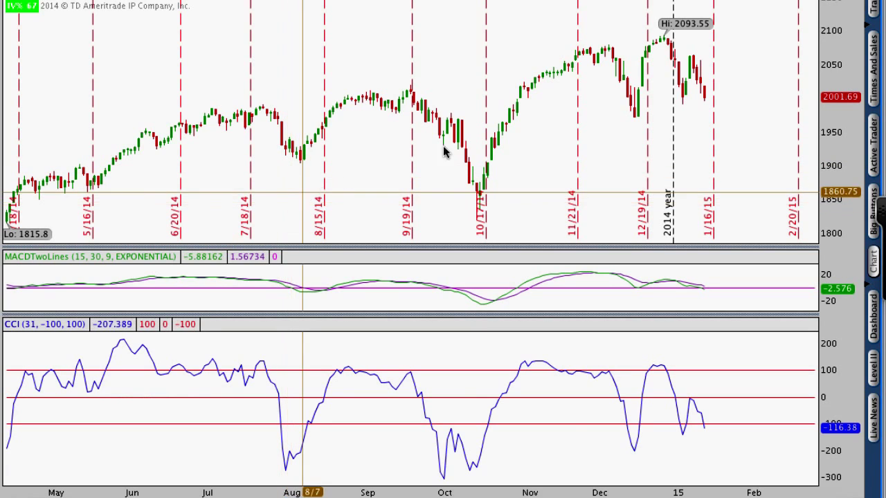
right_click(652, 27)
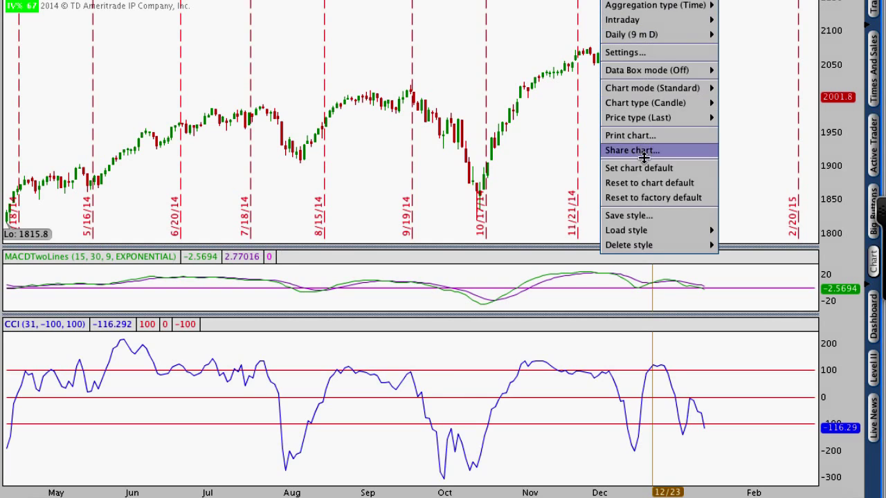
mouse_move(645, 20)
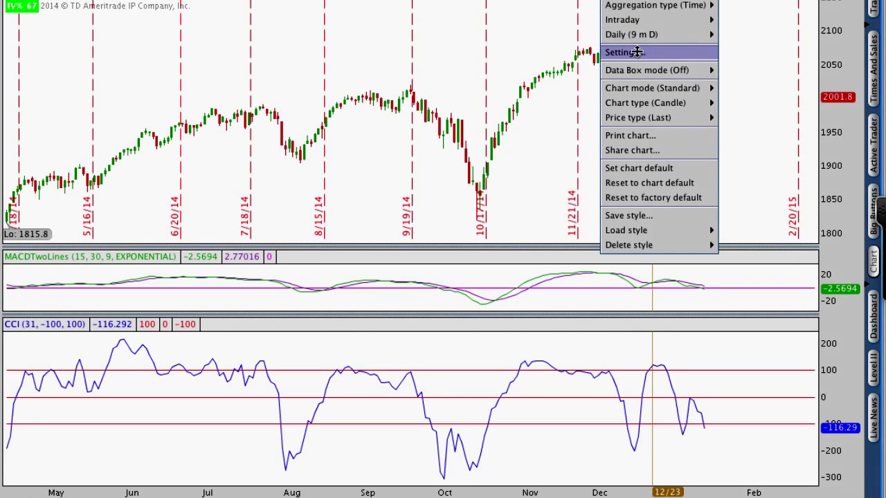
key(Escape)
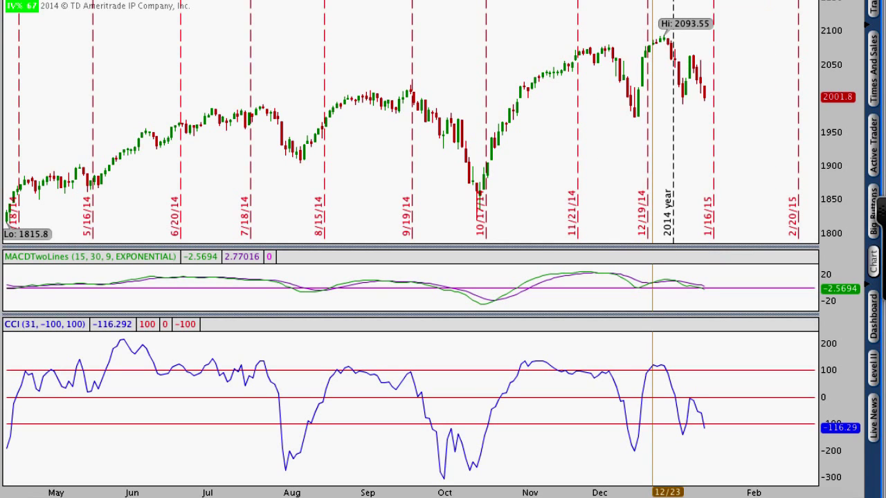
Step: Add the RSI study with its default settings below the CCI study and apply it to the chart
click(699, 2)
click(717, 23)
click(401, 111)
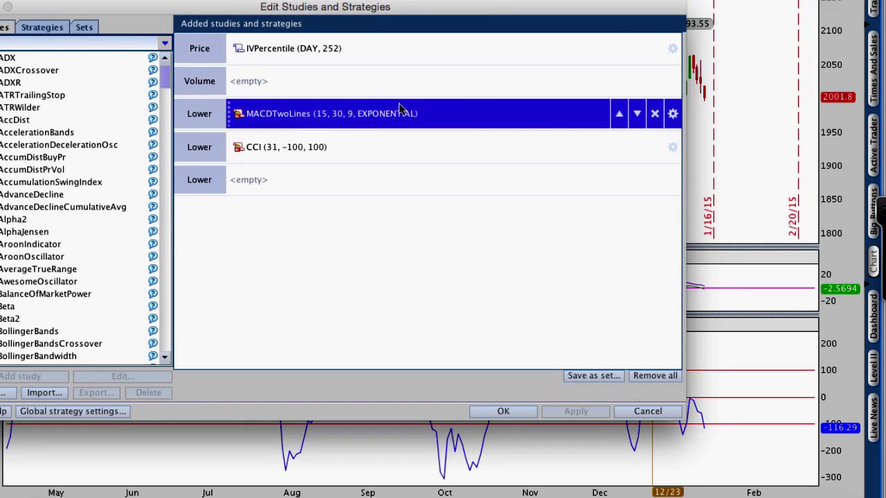
click(90, 43)
text(rsi)
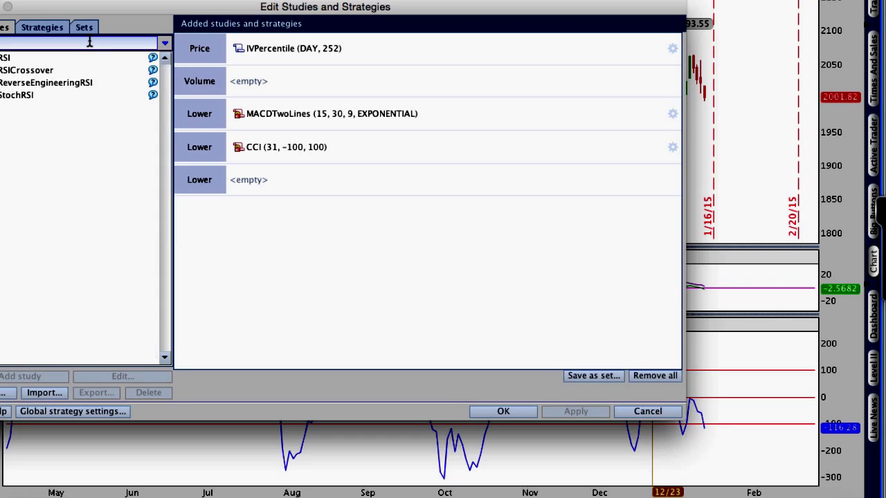
double_click(59, 58)
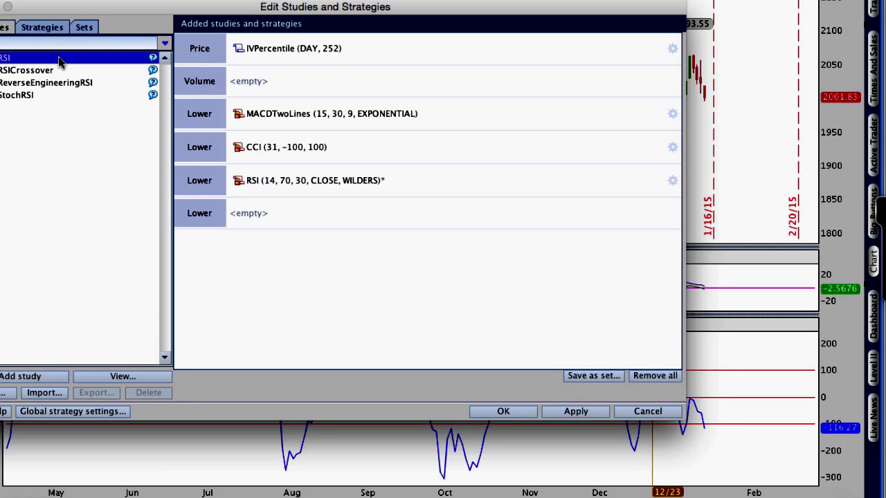
click(573, 411)
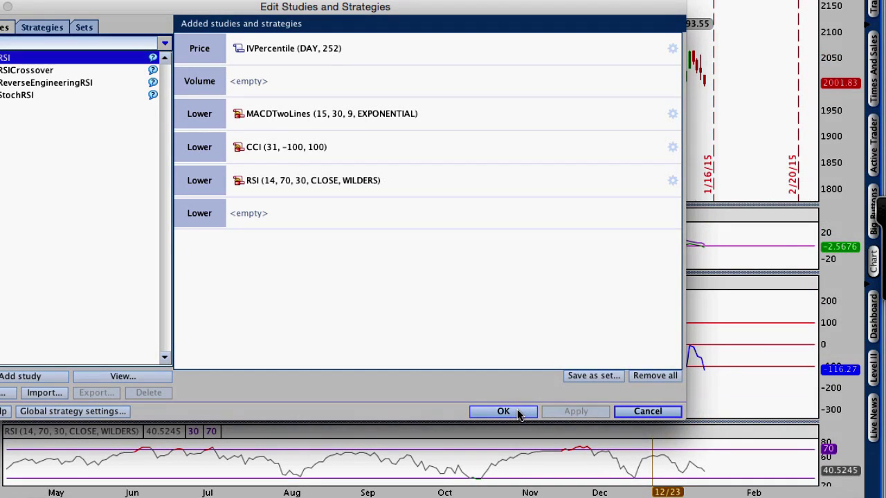
click(503, 412)
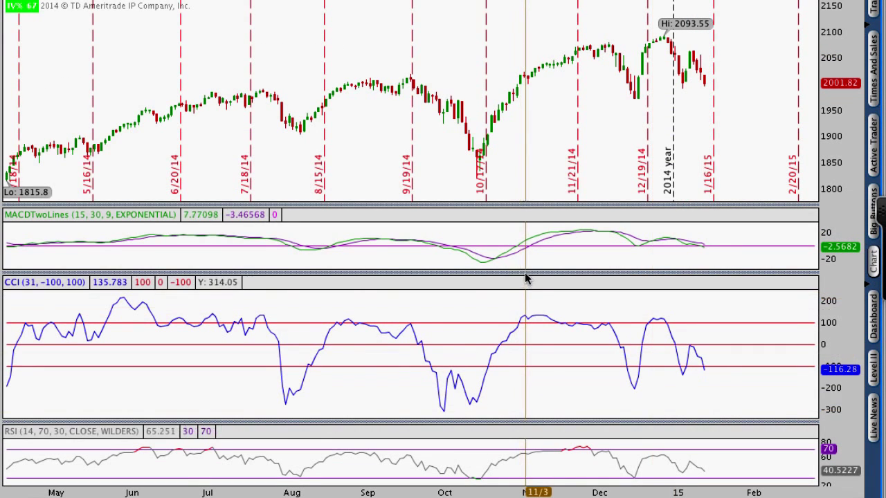
Step: Enlarge the RSI pane and circle its 70 and 30 level labels
drag(546, 419, 548, 293)
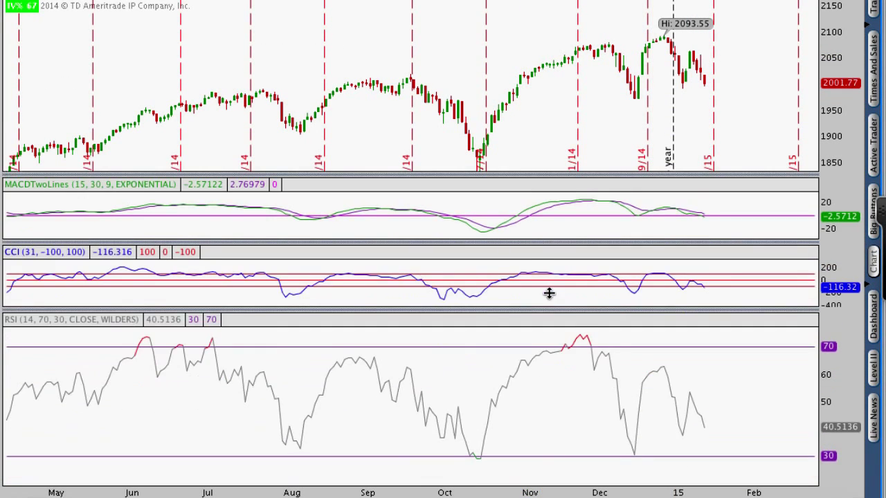
drag(528, 156, 531, 184)
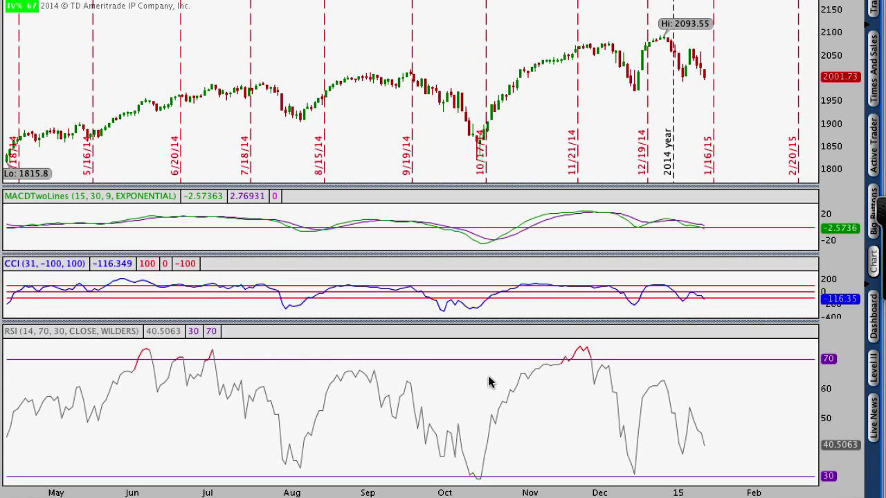
mouse_move(843, 348)
mouse_down()
mouse_move(807, 356)
mouse_move(839, 374)
mouse_move(834, 383)
mouse_up()
mouse_move(844, 470)
mouse_down()
mouse_move(817, 488)
mouse_move(845, 469)
mouse_up()
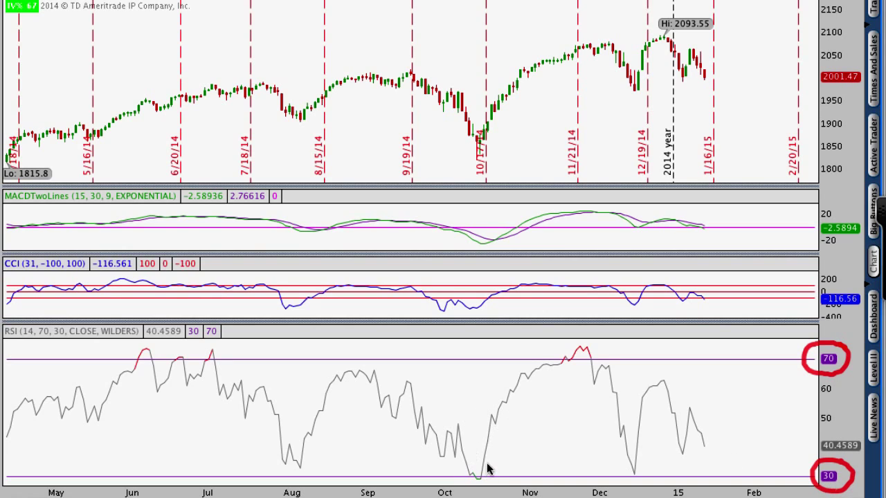
Step: Circle the mid-October RSI low and the late-November RSI peak, and clear the markings
mouse_move(487, 469)
mouse_down()
mouse_move(454, 478)
mouse_move(510, 483)
mouse_move(485, 460)
mouse_up()
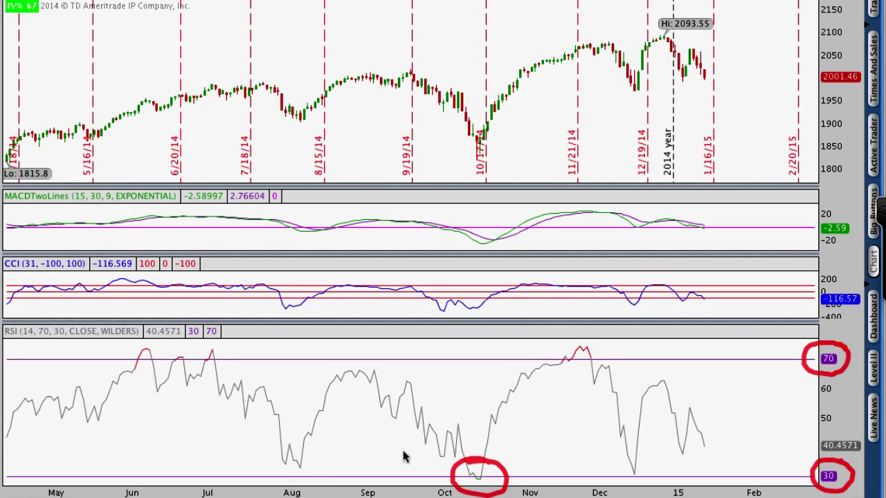
mouse_move(594, 346)
mouse_down()
mouse_move(596, 367)
mouse_move(593, 338)
mouse_up()
key(Escape)
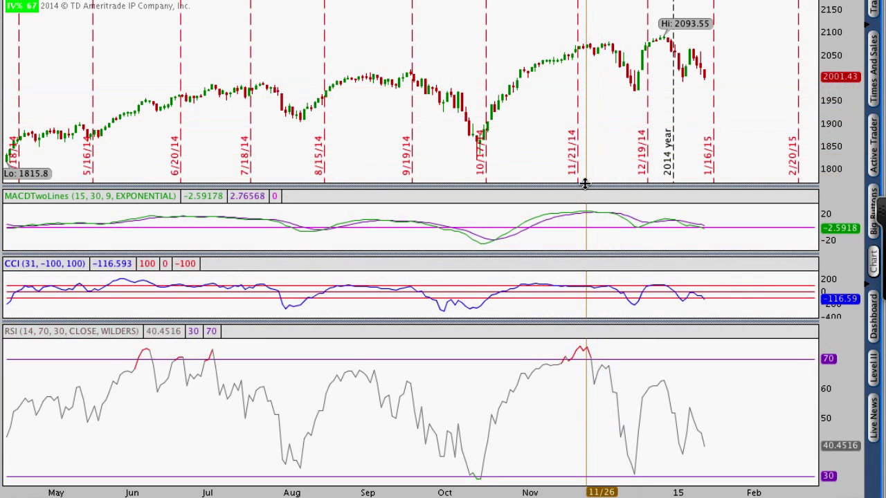
Step: Enlarge the price pane, link the circled mid-October RSI low to the circled price low with an arrow, and clear the markings
drag(585, 184, 589, 222)
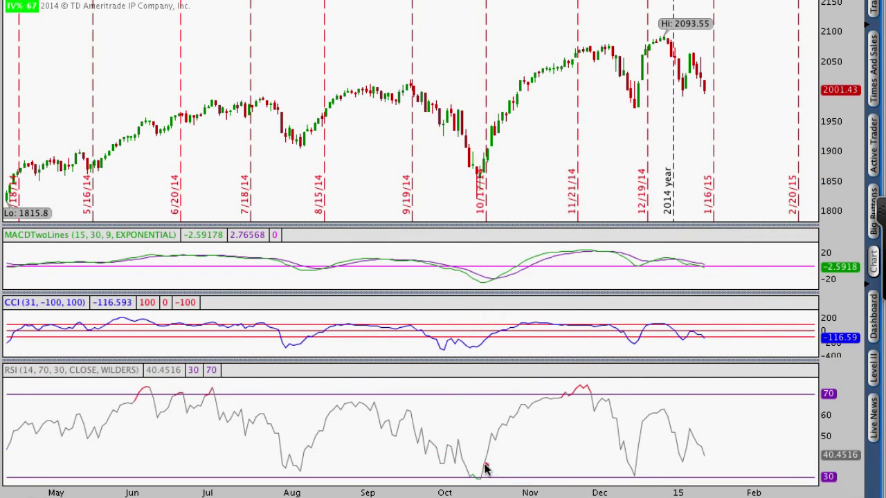
mouse_move(484, 468)
mouse_down()
mouse_move(457, 476)
mouse_move(477, 491)
mouse_move(493, 474)
mouse_up()
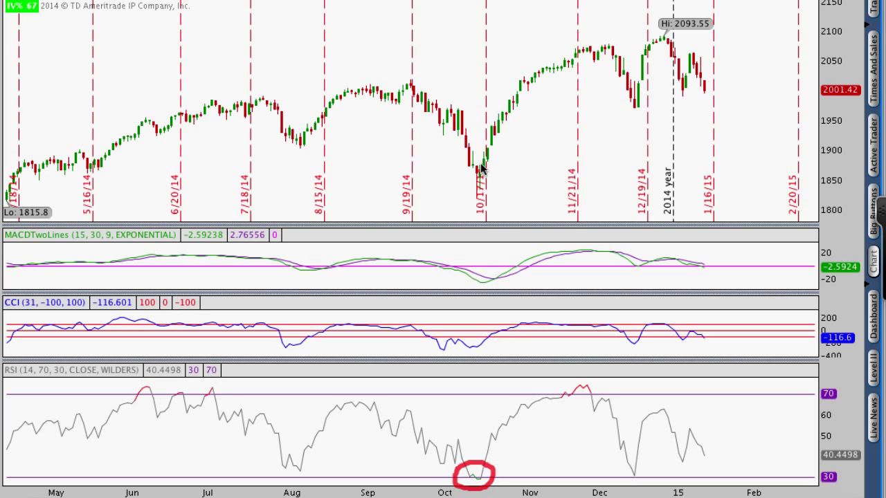
mouse_move(482, 162)
mouse_down()
mouse_move(461, 175)
mouse_move(483, 189)
mouse_move(492, 166)
mouse_up()
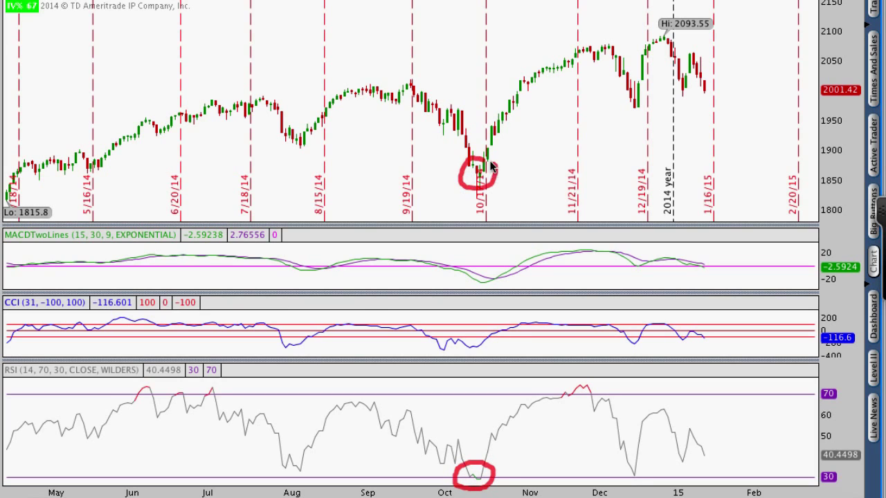
mouse_move(475, 466)
mouse_down()
mouse_move(471, 201)
mouse_move(484, 207)
mouse_up()
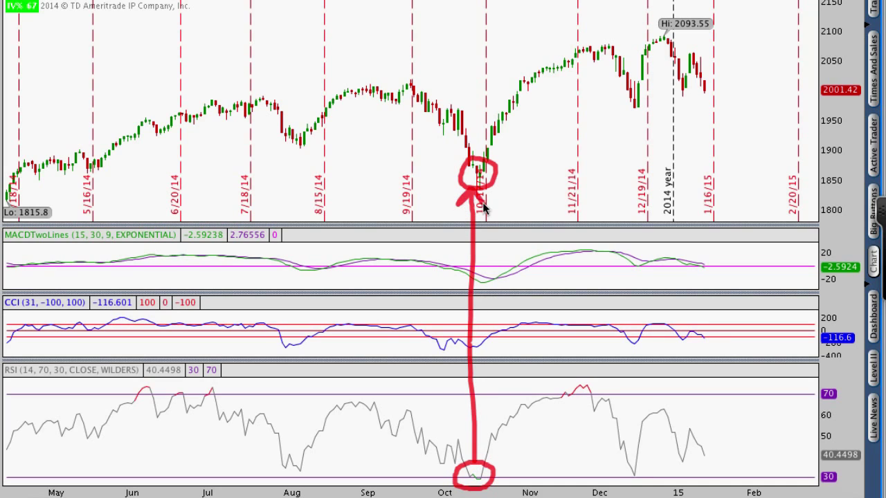
key(Escape)
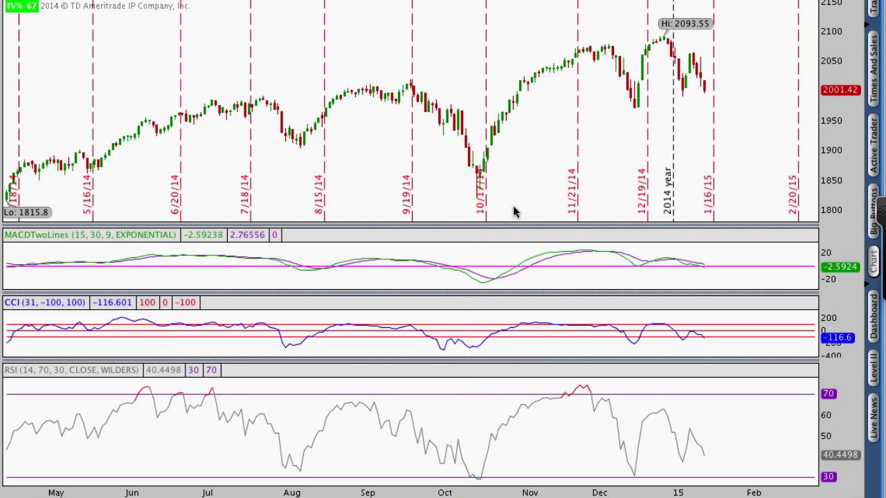
Step: Circle the late-November RSI peak and price high, draw an arrow down to the mid-December price low, and clear the markings
mouse_move(582, 385)
mouse_down()
mouse_move(574, 374)
mouse_move(561, 407)
mouse_move(601, 403)
mouse_move(581, 377)
mouse_up()
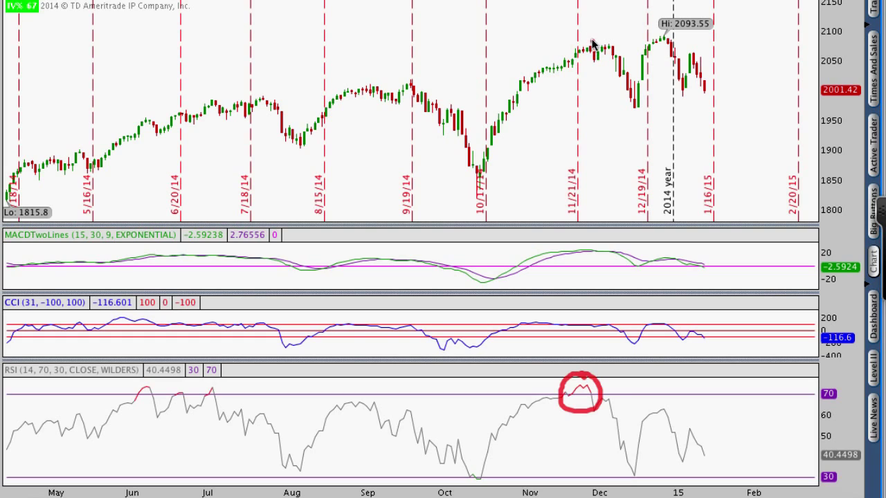
mouse_move(592, 45)
mouse_down()
mouse_move(575, 49)
mouse_move(581, 69)
mouse_move(613, 54)
mouse_move(589, 46)
mouse_move(633, 115)
mouse_up()
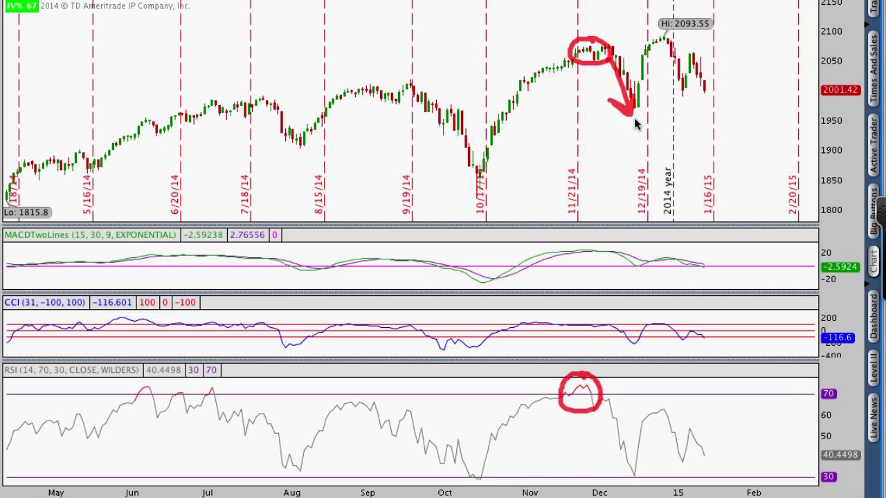
key(Escape)
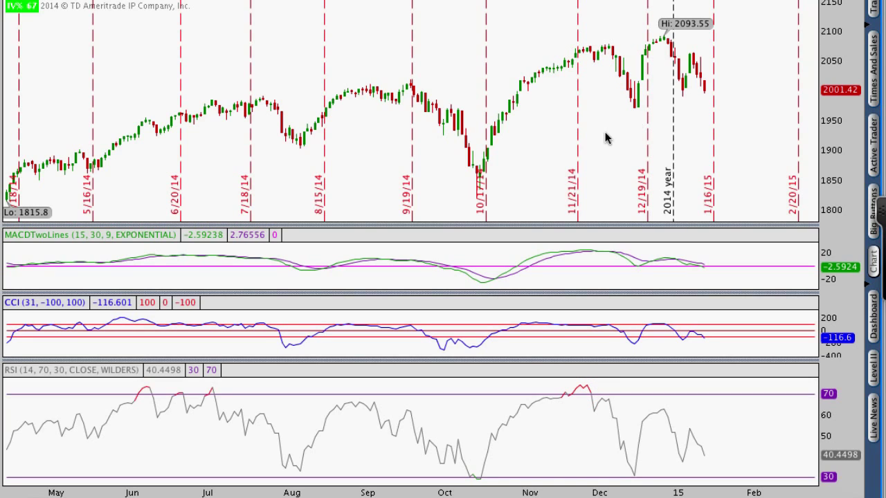
Step: Mark the June–July RSI peaks and matching prices, the drop into August, and the mid-October and early-December price turns, and clear the markings
mouse_move(217, 381)
mouse_down()
mouse_move(126, 389)
mouse_move(158, 415)
mouse_move(218, 409)
mouse_move(231, 387)
mouse_move(212, 376)
mouse_up()
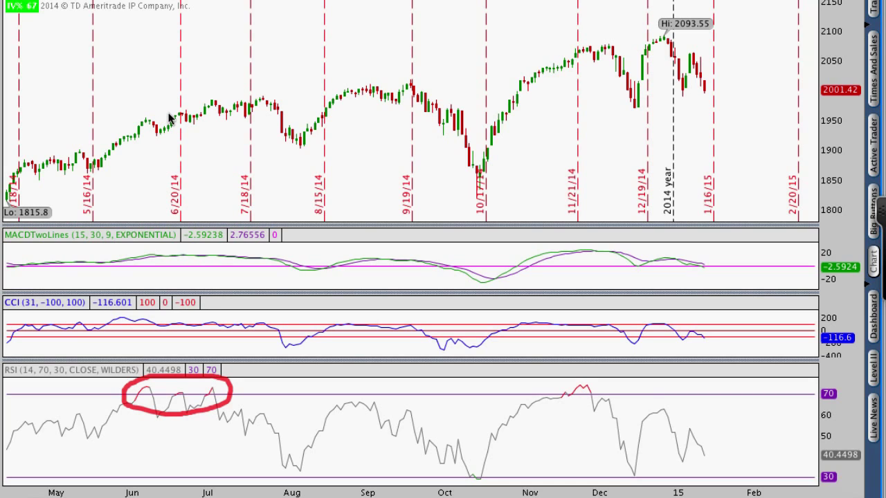
mouse_move(168, 117)
mouse_down()
mouse_move(151, 111)
mouse_move(138, 131)
mouse_move(207, 133)
mouse_move(254, 107)
mouse_move(151, 106)
mouse_up()
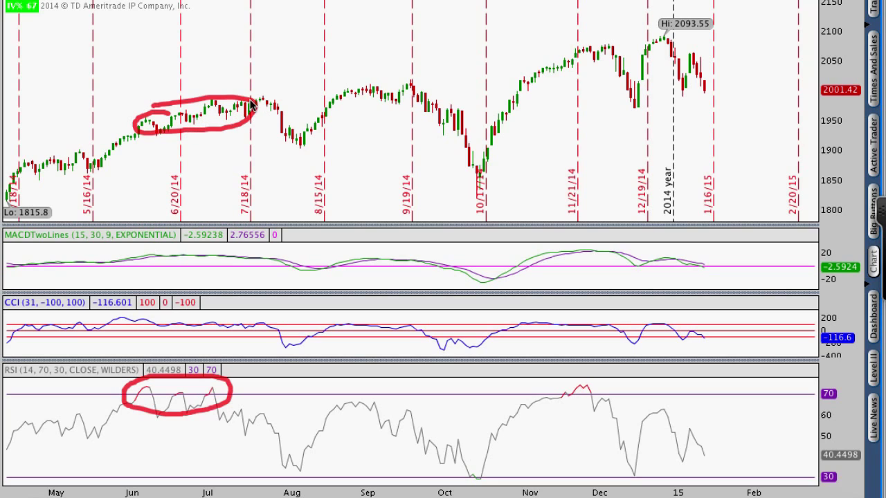
mouse_move(257, 102)
mouse_down()
mouse_move(303, 147)
mouse_move(301, 130)
mouse_move(305, 144)
mouse_up()
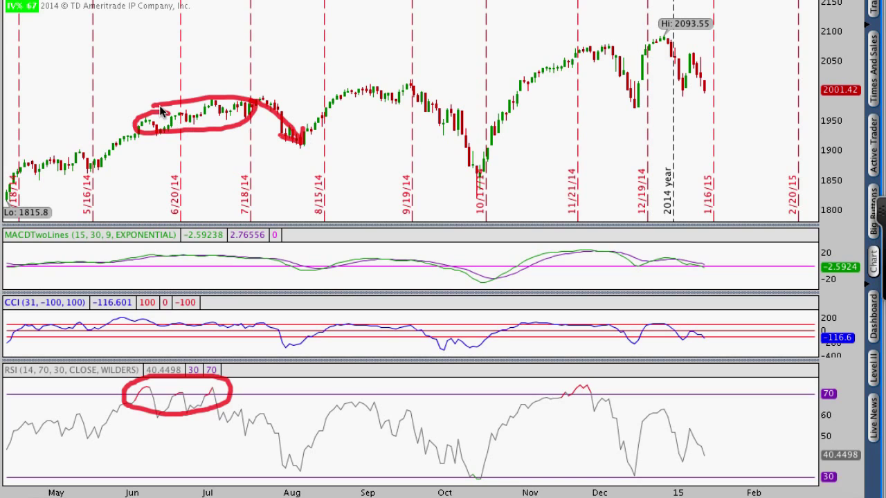
mouse_move(476, 174)
mouse_down()
mouse_move(472, 158)
mouse_move(481, 193)
mouse_move(490, 167)
mouse_move(483, 161)
mouse_up()
drag(601, 43, 594, 45)
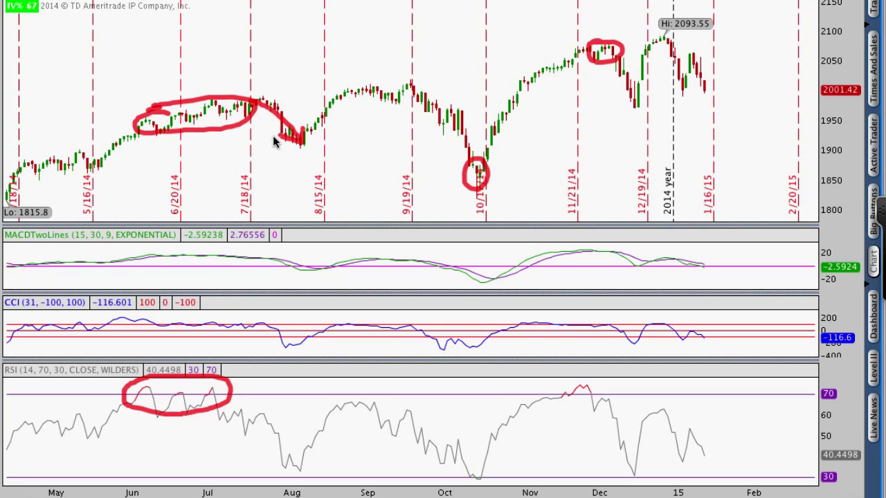
key(Escape)
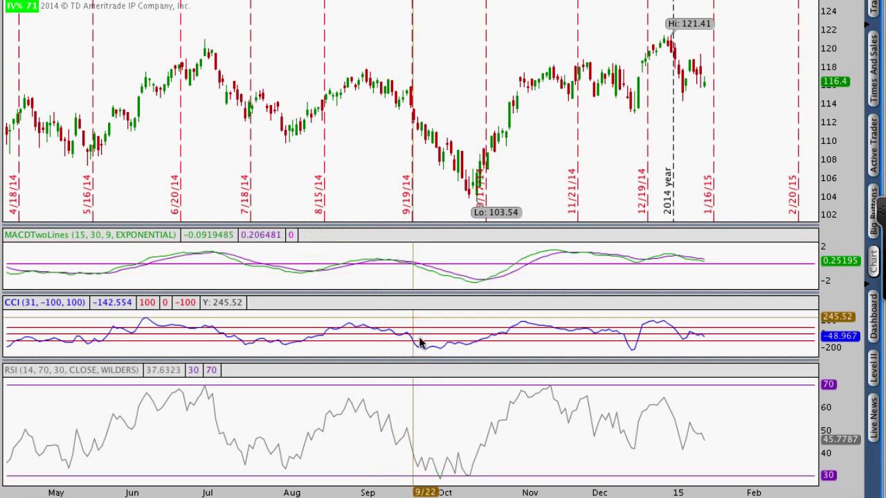
Step: Enlarge the CCI and MACD panes, trace the CCI, RSI and MACD waves from April to December, and draw a vertical line near early September
drag(423, 364, 429, 390)
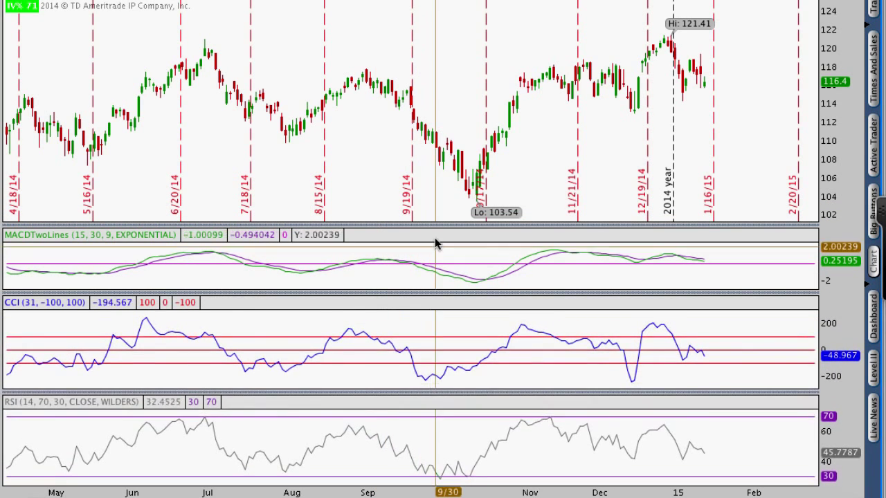
drag(436, 221, 429, 193)
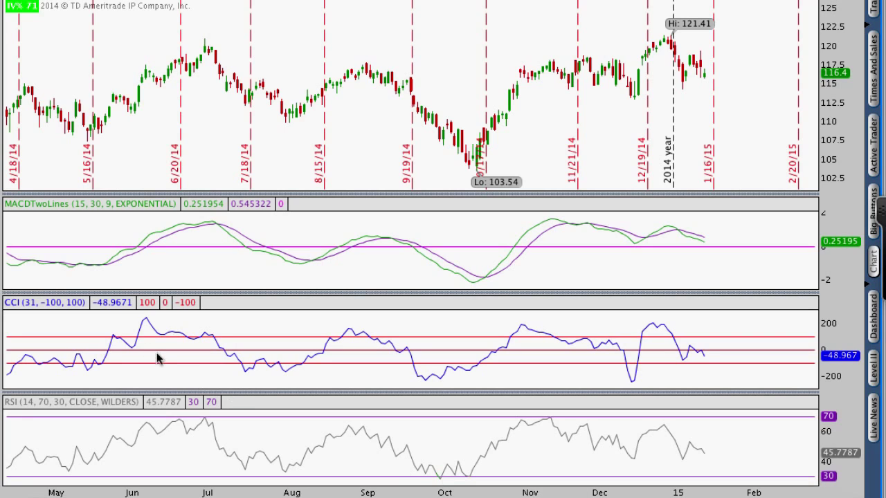
mouse_move(15, 366)
mouse_down()
mouse_move(227, 349)
mouse_move(412, 362)
mouse_move(598, 344)
mouse_move(629, 376)
mouse_up()
mouse_move(11, 462)
mouse_down()
mouse_move(34, 462)
mouse_move(141, 426)
mouse_move(263, 464)
mouse_move(345, 441)
mouse_move(430, 471)
mouse_move(526, 443)
mouse_move(629, 455)
mouse_up()
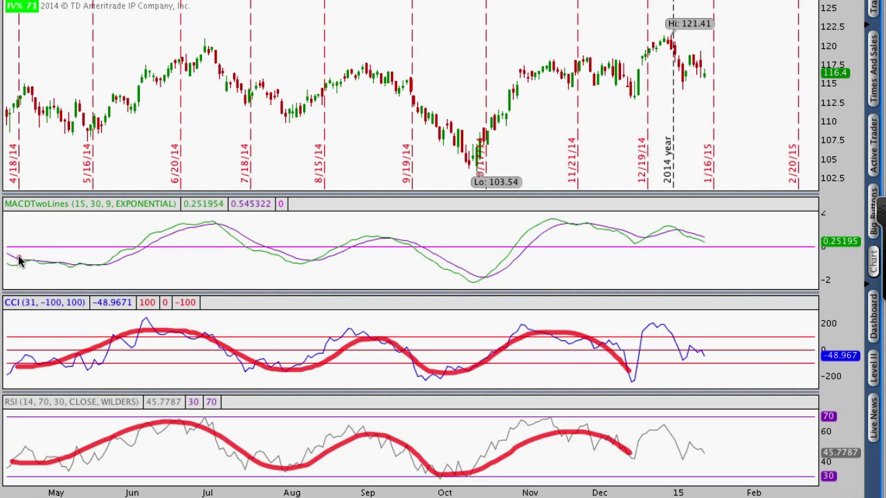
mouse_move(17, 256)
mouse_down()
mouse_move(367, 247)
mouse_move(443, 275)
mouse_move(550, 245)
mouse_move(623, 253)
mouse_up()
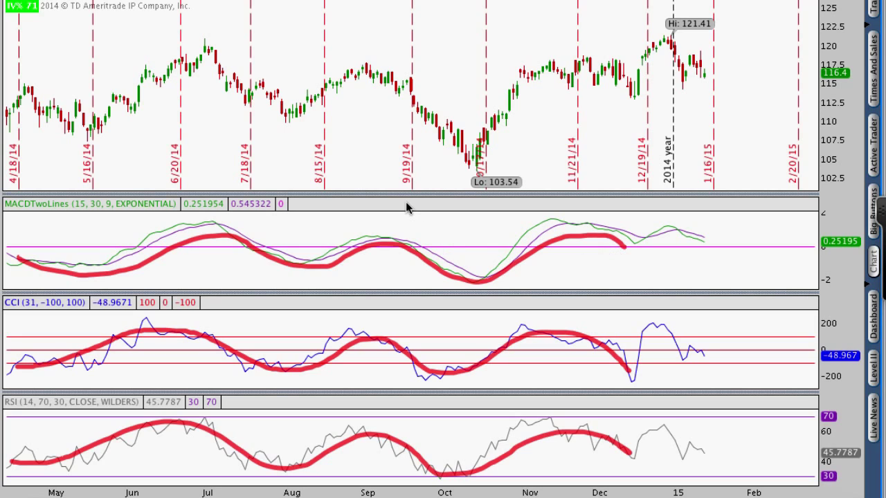
mouse_move(366, 1)
mouse_down()
mouse_move(385, 274)
mouse_move(369, 496)
mouse_up()
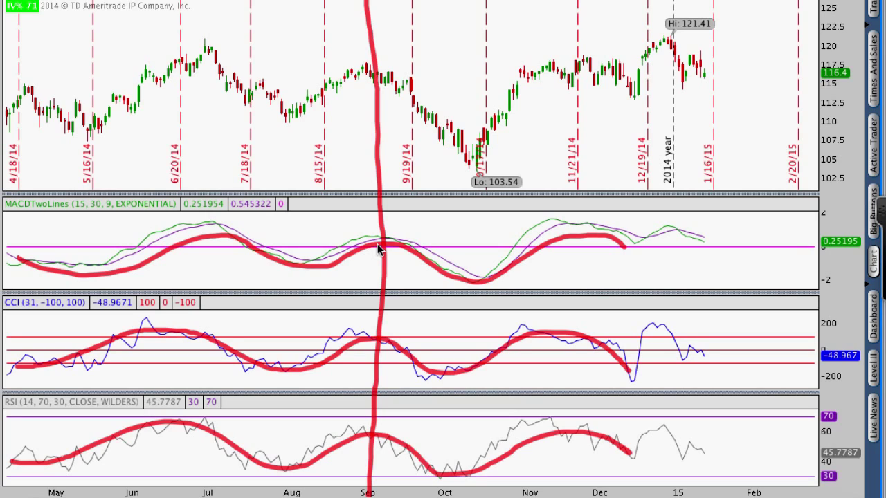
Step: Replace the wave markings with downward arrows on the latest price, MACD, CCI and RSI moves, add a second arrow below the last price, and clear the markings
key(Escape)
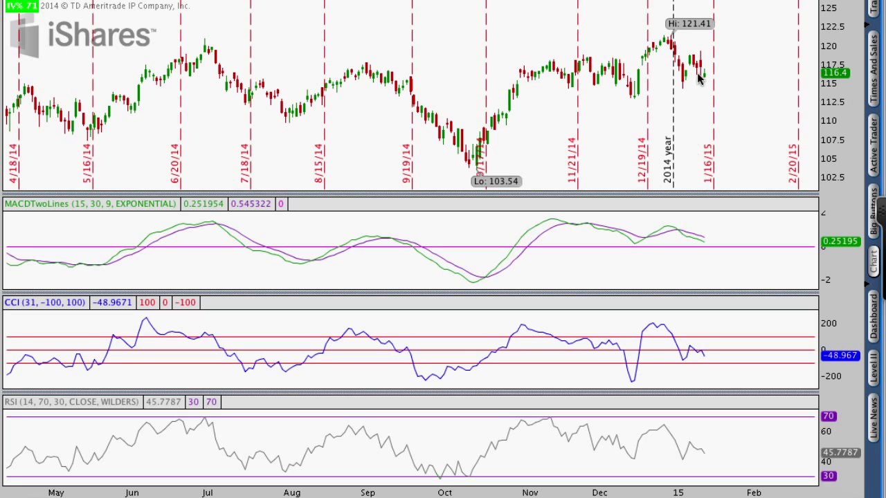
mouse_move(641, 72)
mouse_down()
mouse_move(655, 44)
mouse_move(694, 59)
mouse_move(680, 54)
mouse_move(702, 48)
mouse_up()
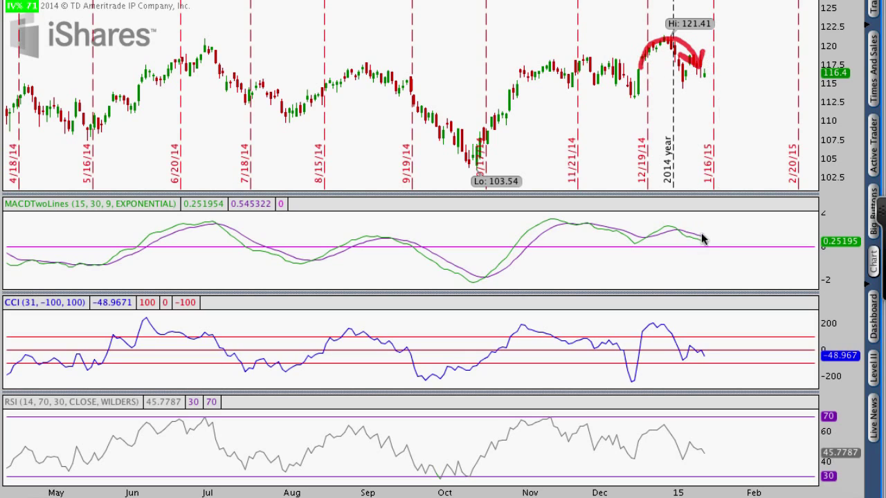
drag(678, 227, 700, 248)
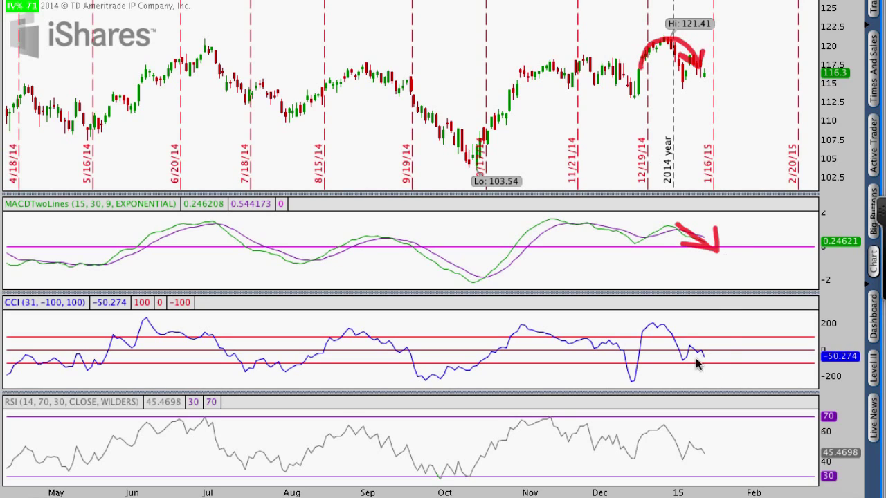
drag(689, 349, 711, 353)
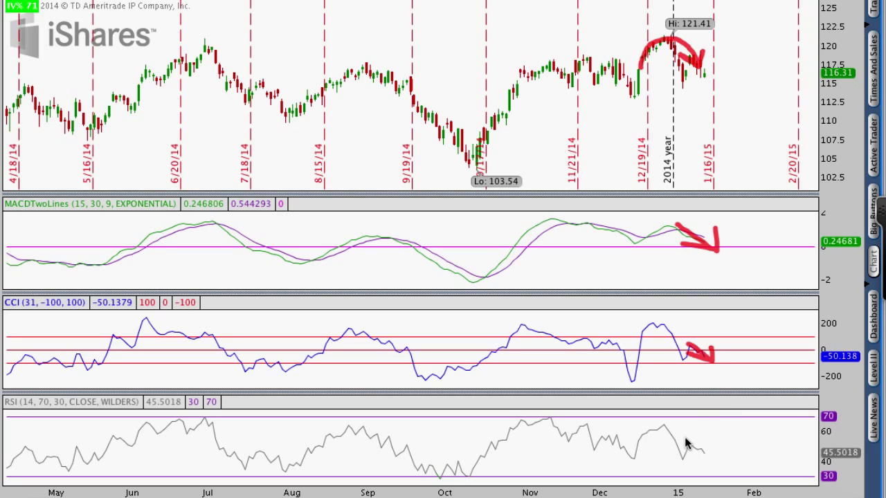
drag(684, 444, 709, 454)
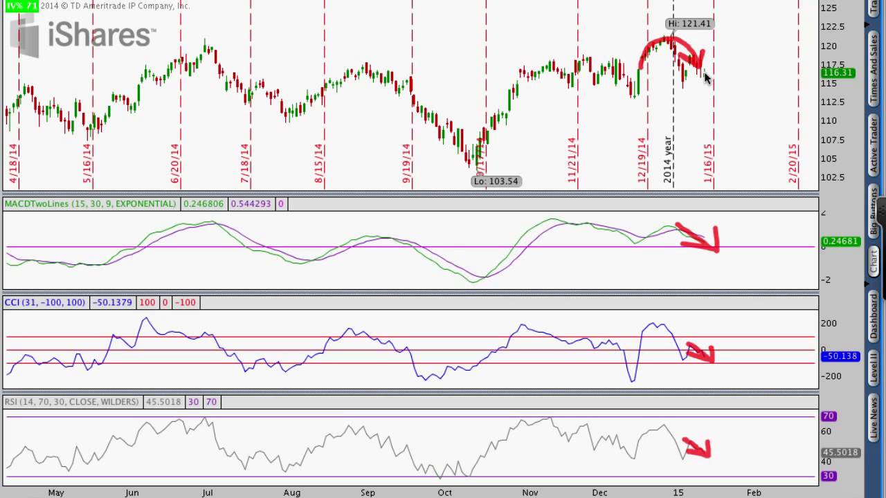
mouse_move(702, 75)
mouse_down()
mouse_move(709, 98)
mouse_move(724, 99)
mouse_up()
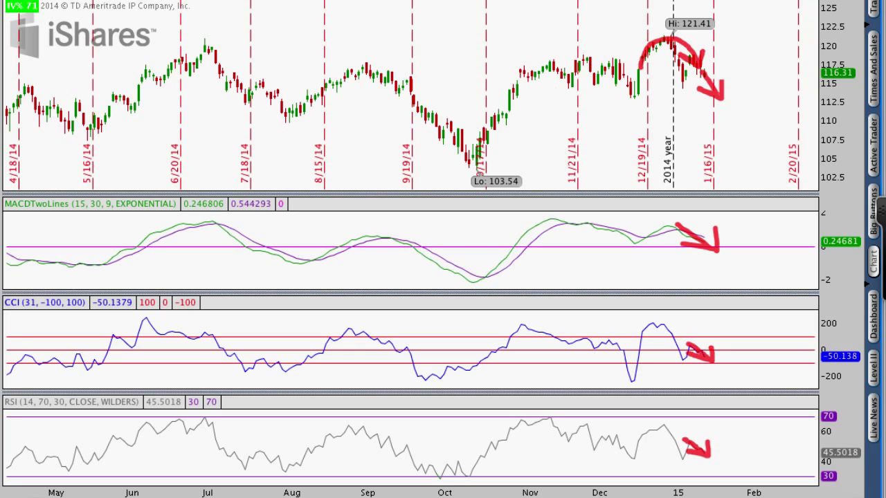
key(Escape)
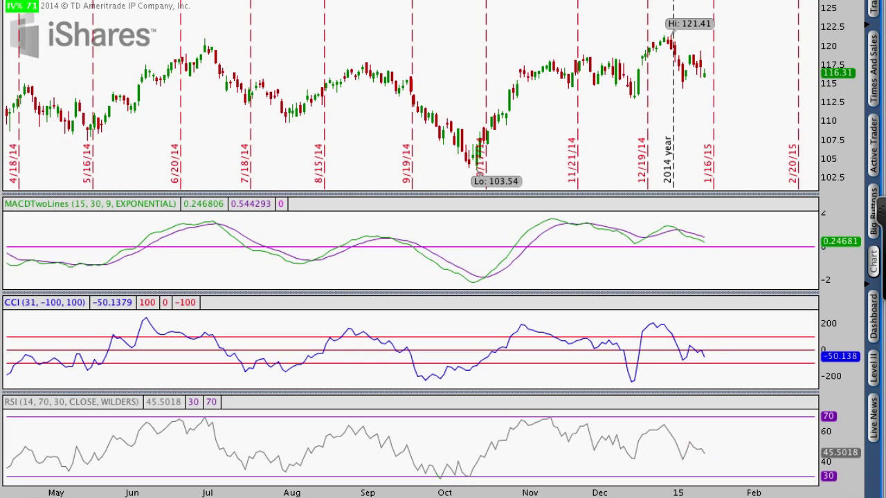